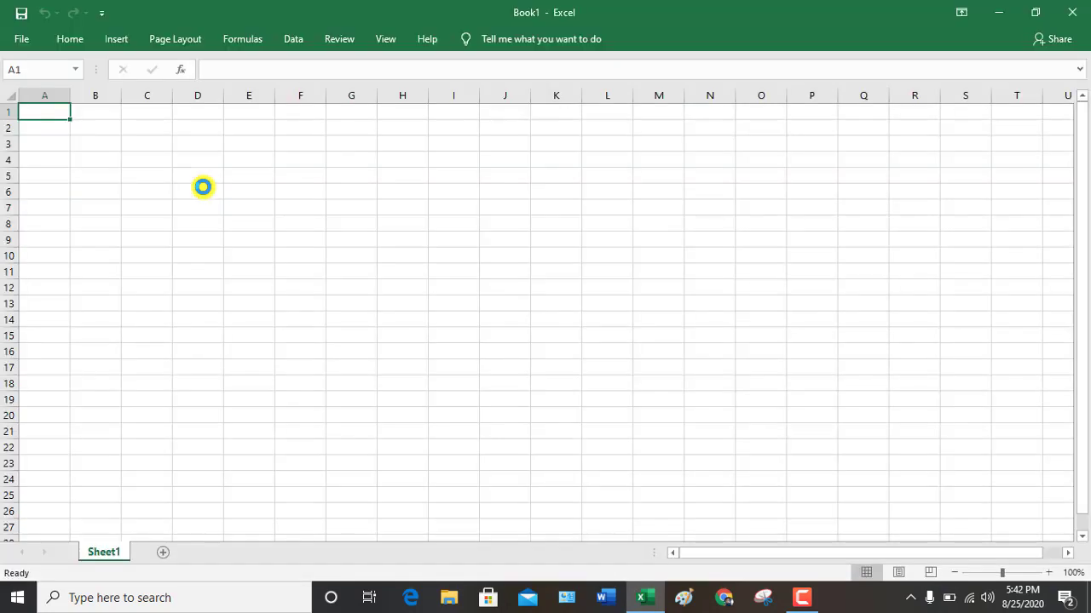
Step: Turn off ribbon collapsing so the full set of Home commands stays displayed above the sheet
{"action": "right_click", "coordinate": [250, 44]}
{"action": "left_click", "coordinate": [260, 70]}
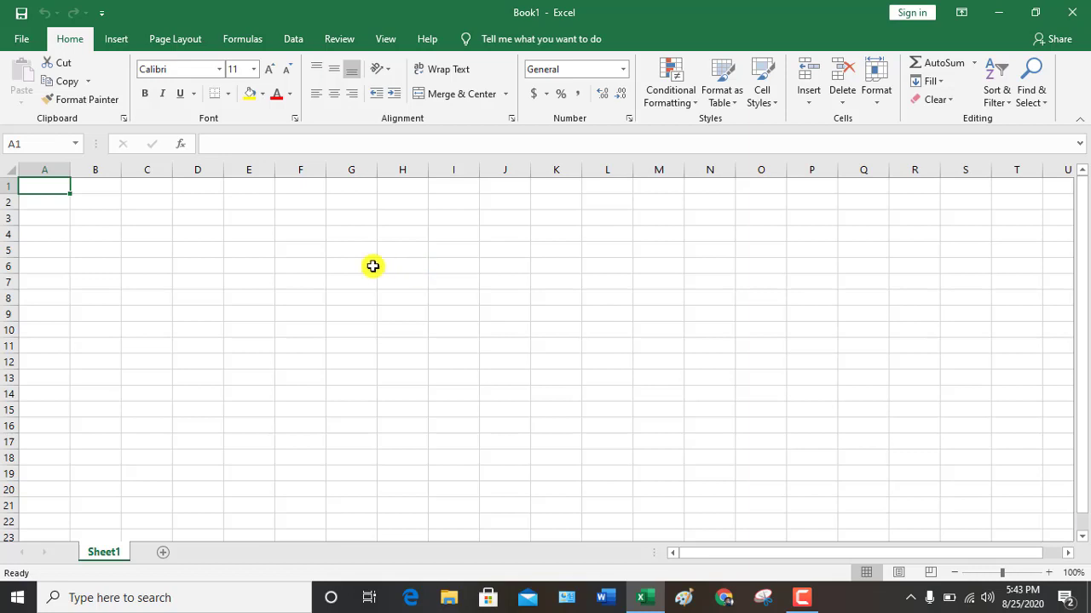
Step: Enter the numbers 1 through 10 one by one down column A, in cells A1 to A10
{"action": "left_click", "coordinate": [55, 186]}
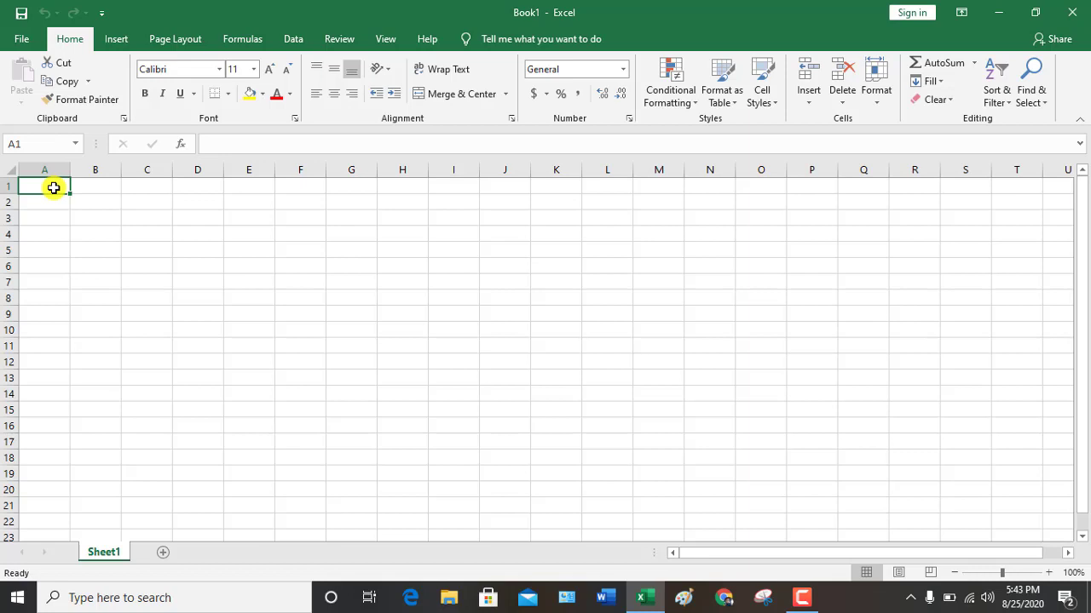
{"action": "type", "text": "1"}
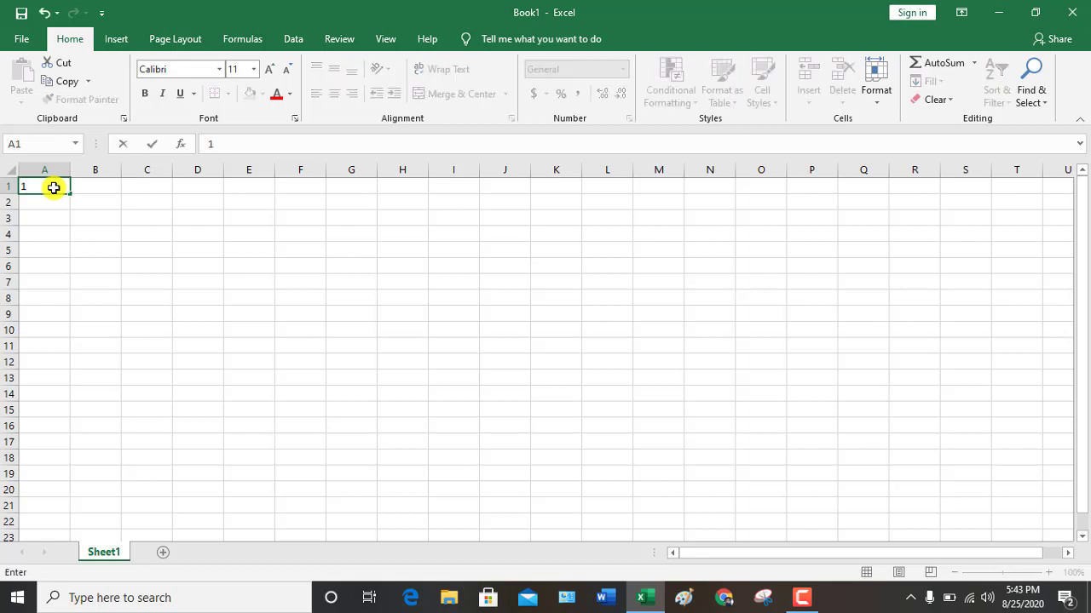
{"action": "key", "text": "Return"}
{"action": "type", "text": "2"}
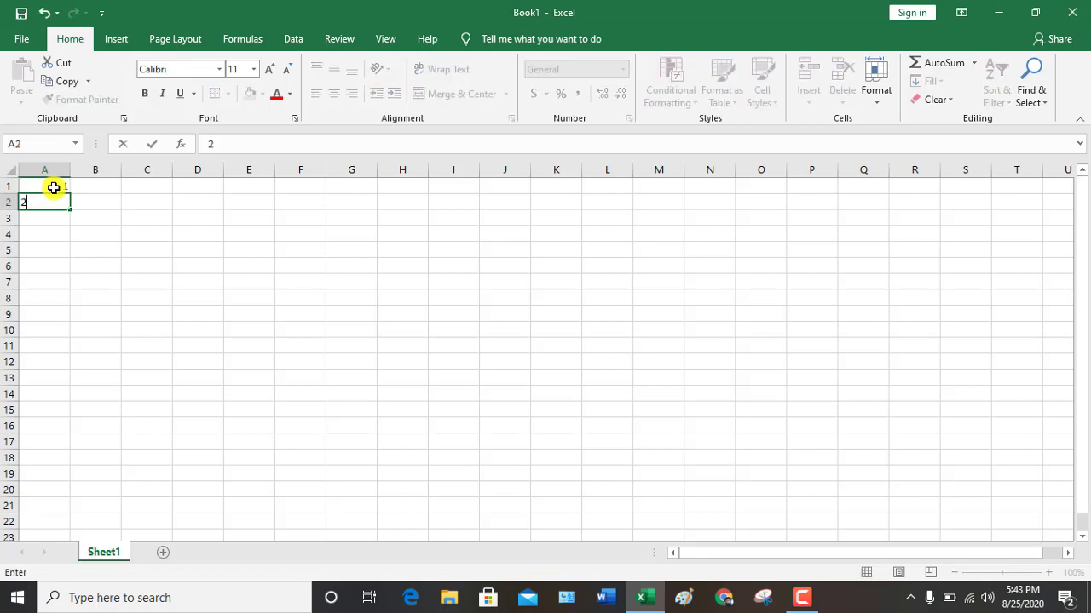
{"action": "key", "text": "Return"}
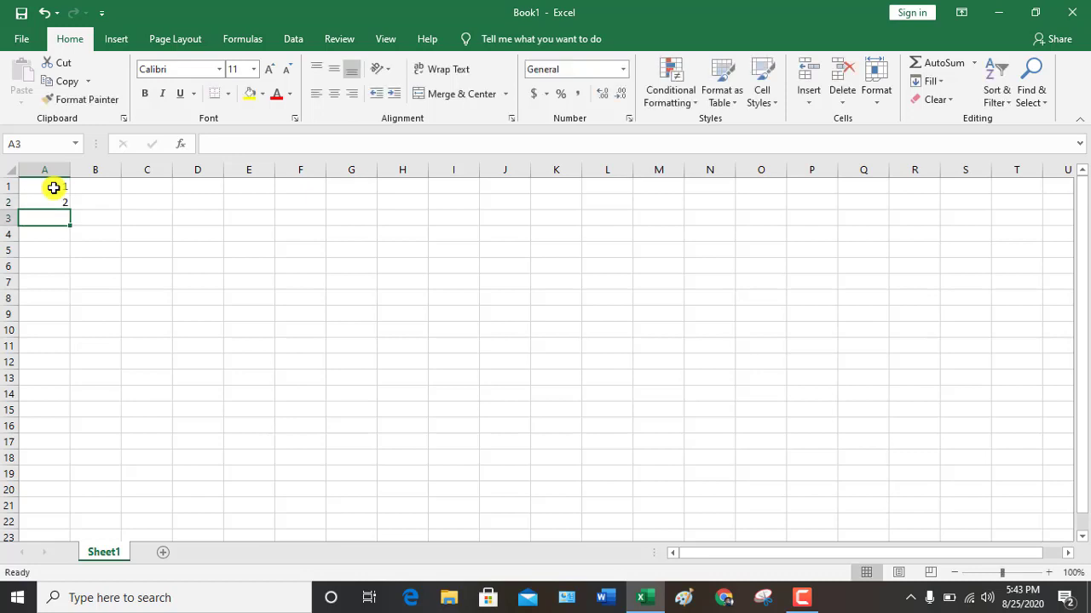
{"action": "type", "text": "3"}
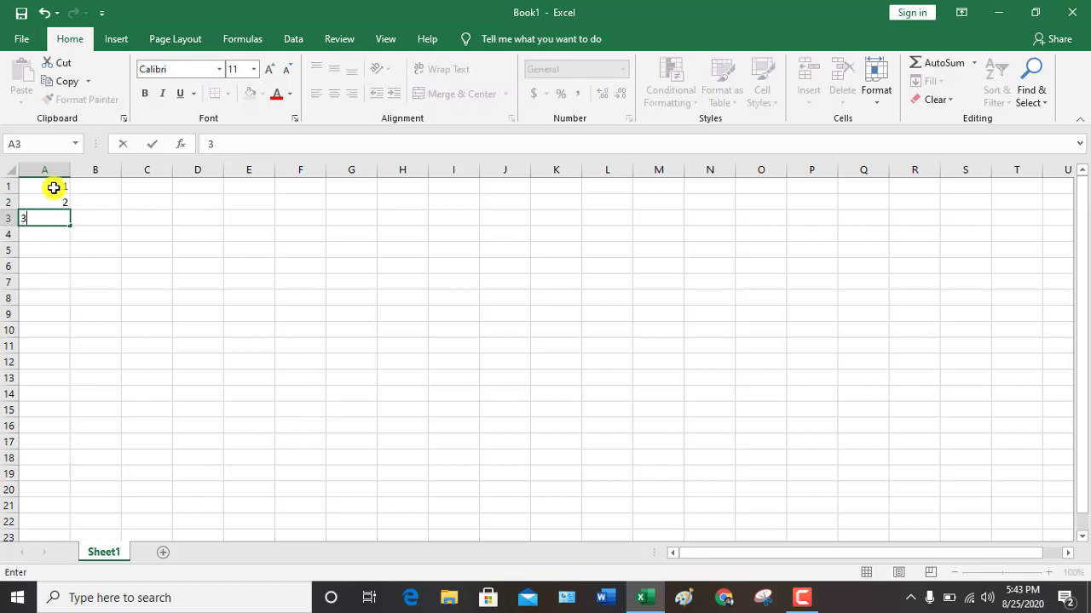
{"action": "key", "text": "Return"}
{"action": "type", "text": "4"}
{"action": "key", "text": "Return"}
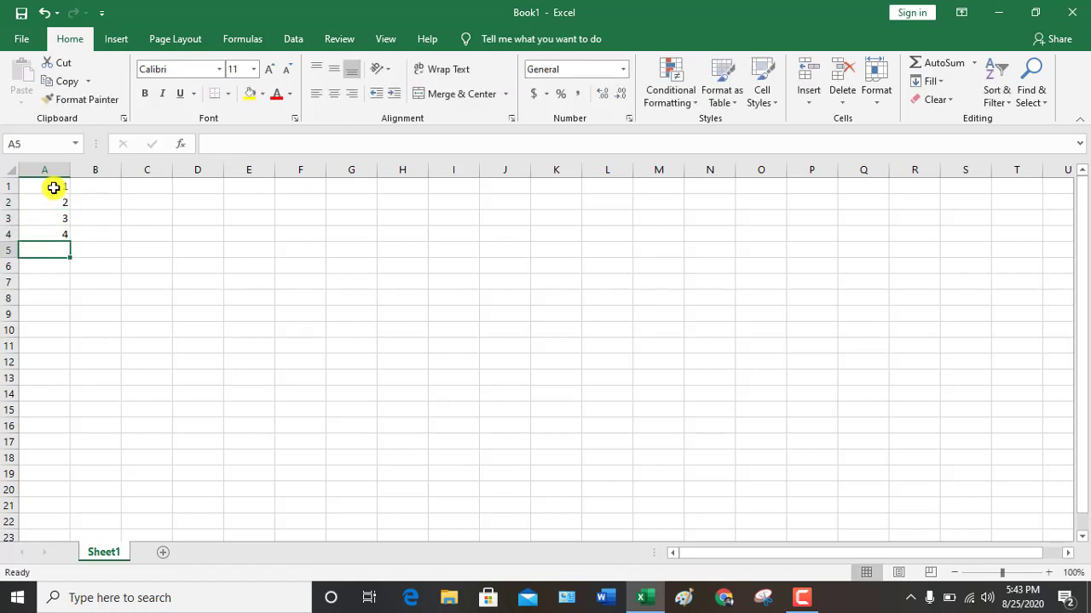
{"action": "type", "text": "5"}
{"action": "key", "text": "Return"}
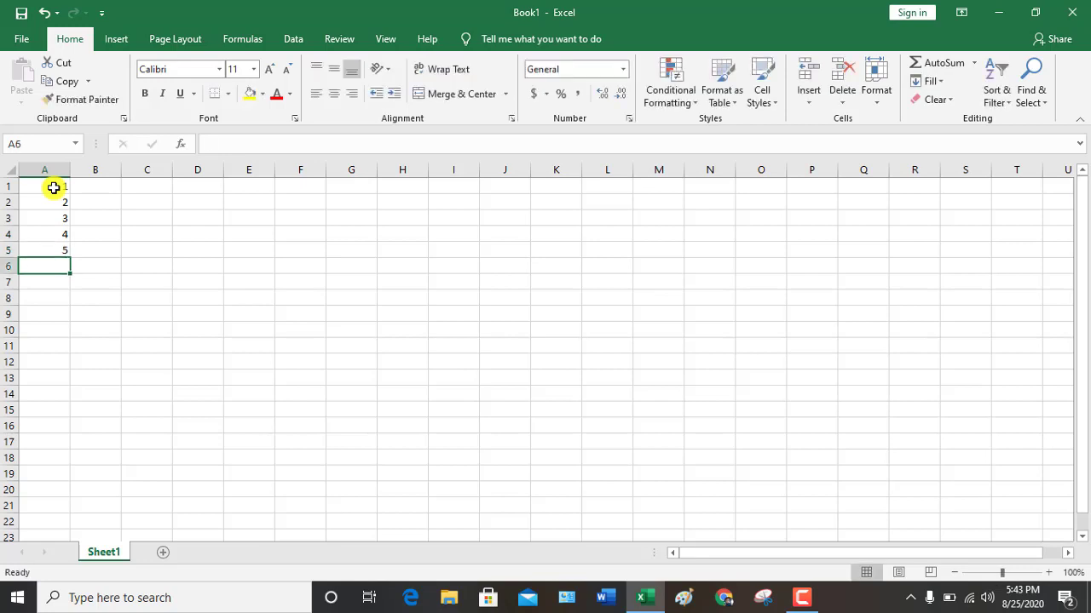
{"action": "type", "text": "6"}
{"action": "key", "text": "Return"}
{"action": "type", "text": "7"}
{"action": "key", "text": "Return"}
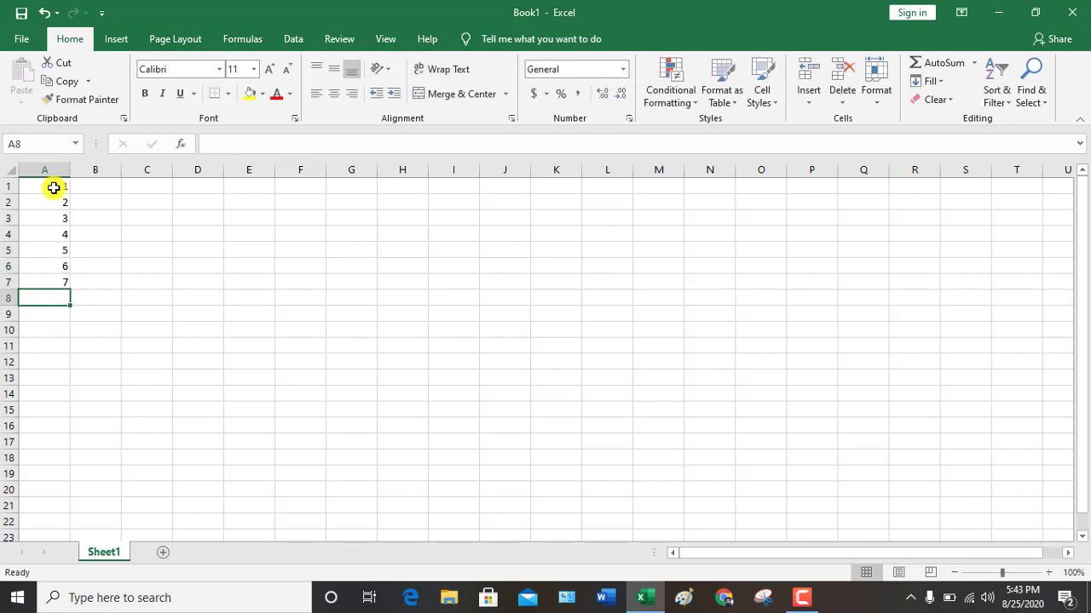
{"action": "type", "text": "8"}
{"action": "key", "text": "Return"}
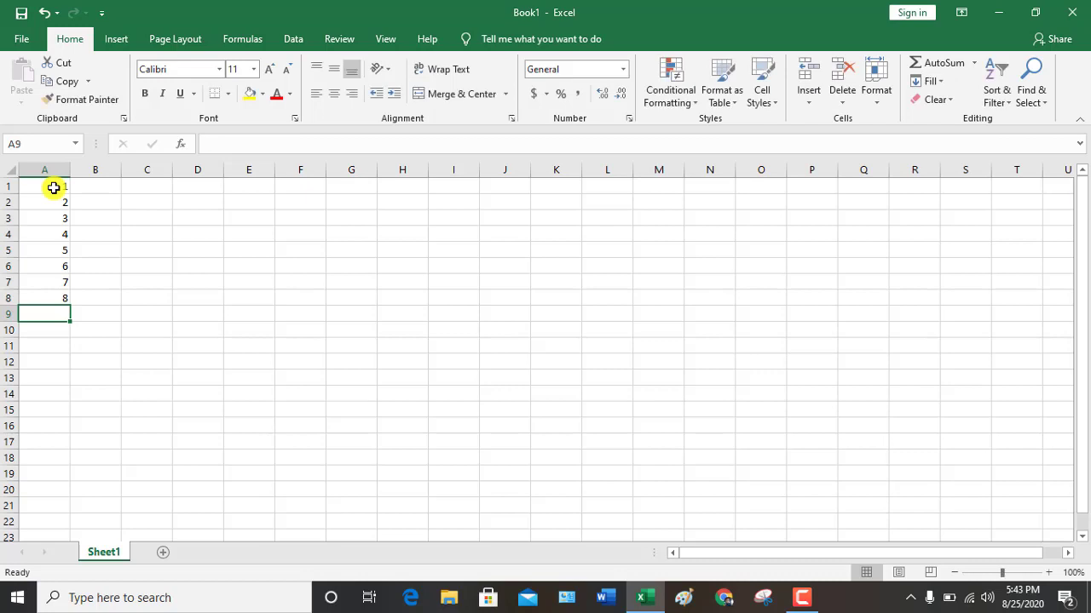
{"action": "type", "text": "9"}
{"action": "key", "text": "Return"}
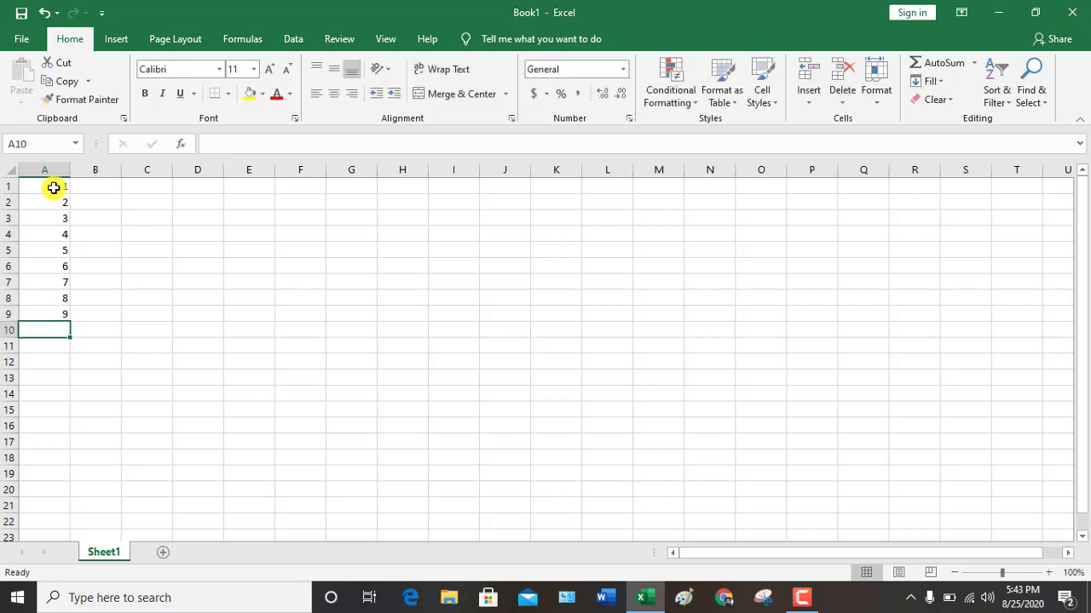
{"action": "type", "text": "10"}
{"action": "key", "text": "Return"}
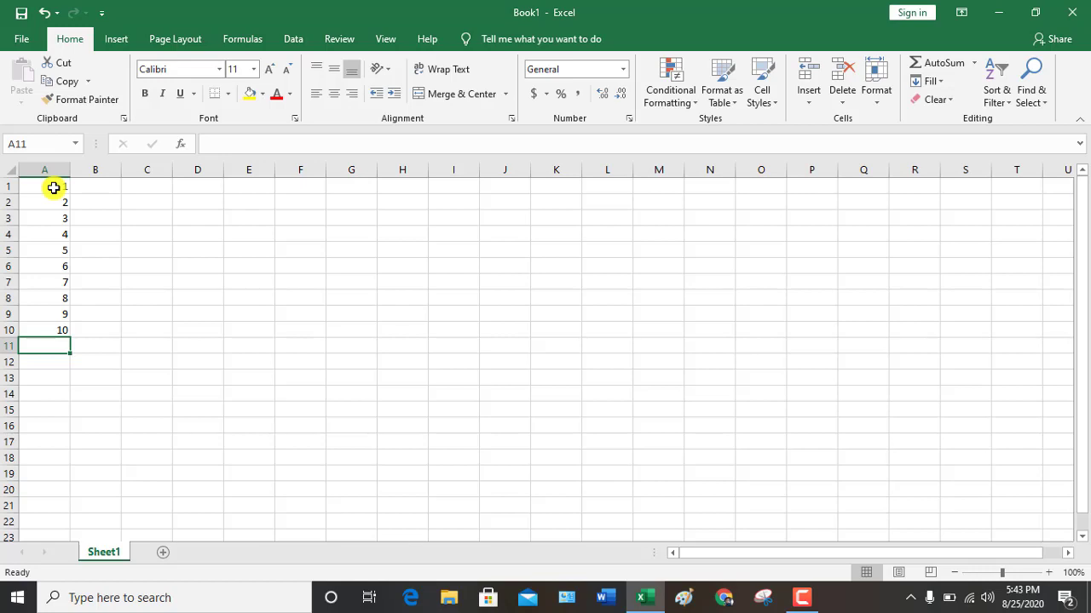
Step: Enter 1 and 2 in cells B1 and B2, and extend the series with AutoFill down to B10
{"action": "left_click", "coordinate": [104, 168]}
{"action": "left_click", "coordinate": [141, 207]}
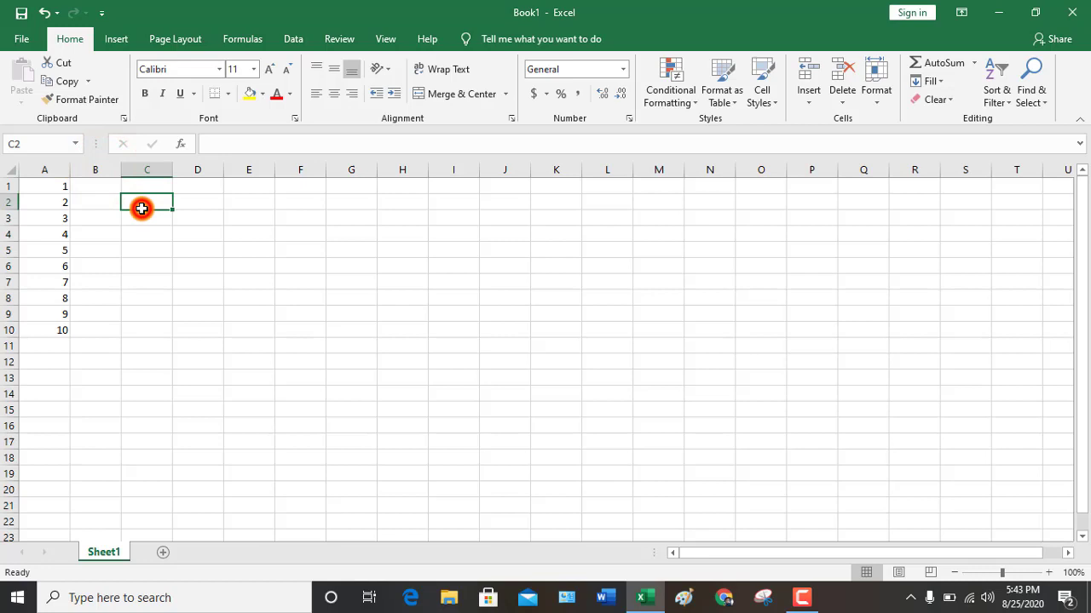
{"action": "left_click", "coordinate": [101, 186]}
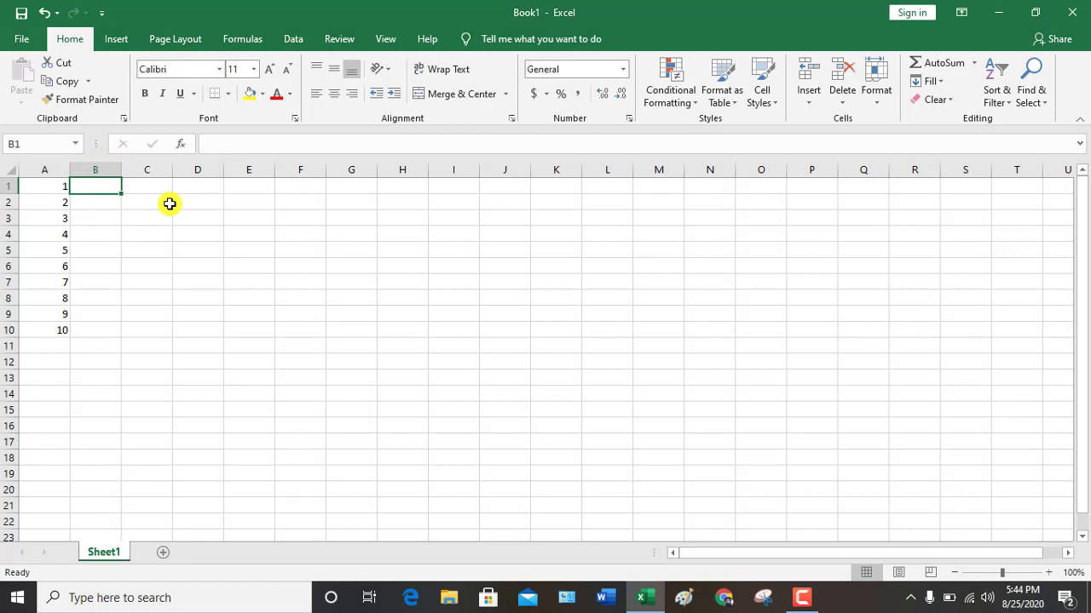
{"action": "type", "text": "1"}
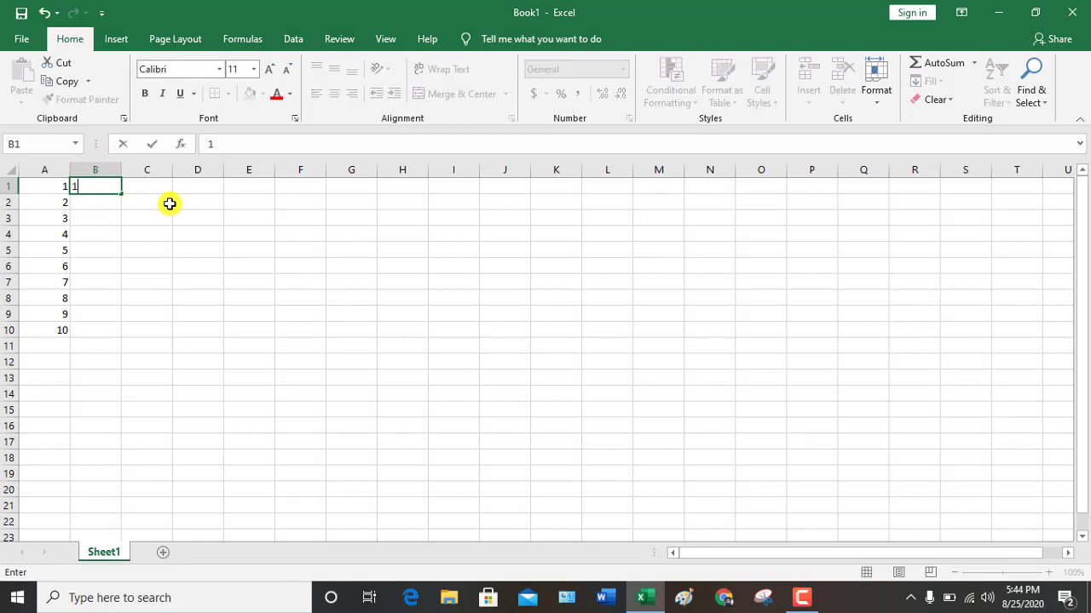
{"action": "key", "text": "Return"}
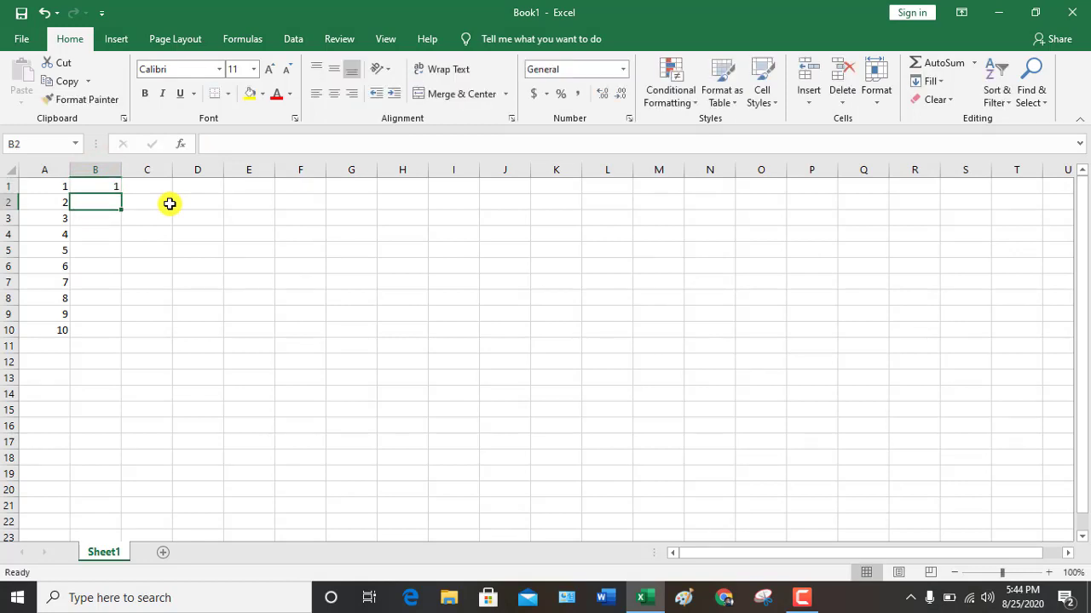
{"action": "type", "text": "2"}
{"action": "key", "text": "Return"}
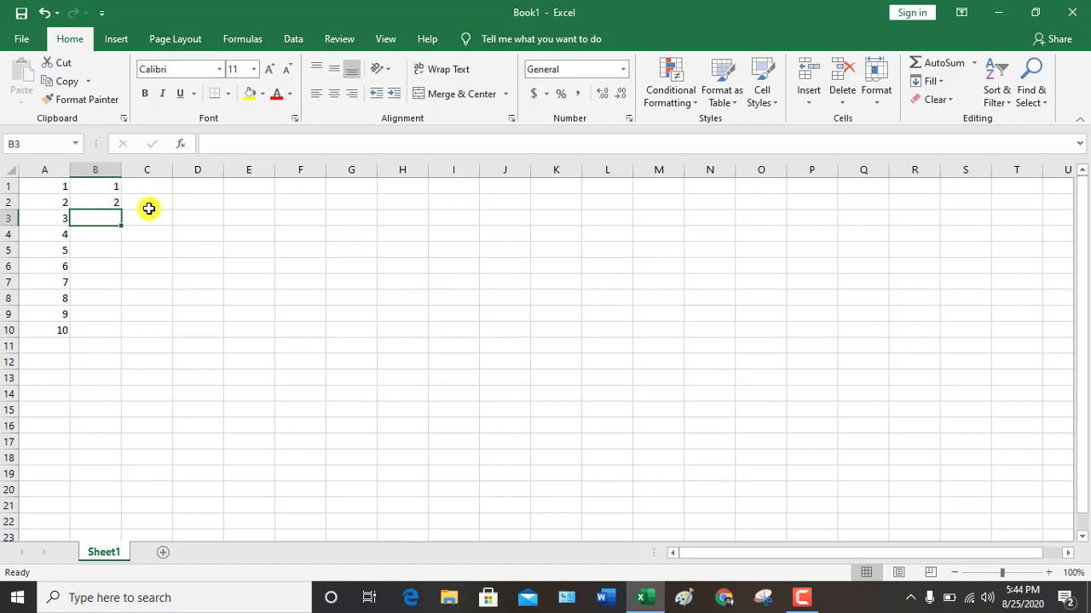
{"action": "left_click_drag", "start_coordinate": [103, 188], "coordinate": [101, 202]}
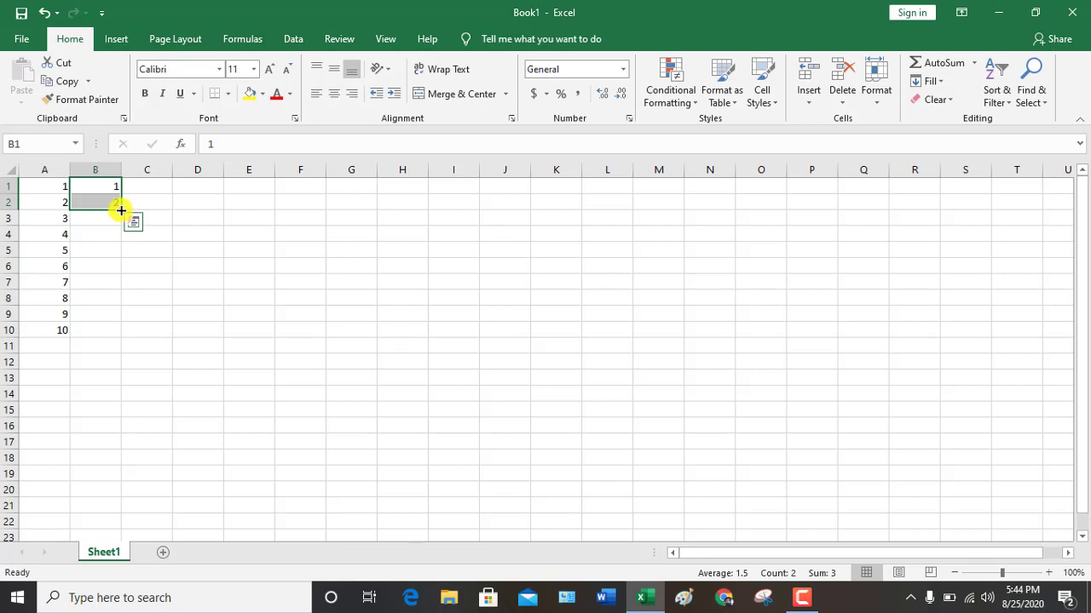
{"action": "left_click_drag", "start_coordinate": [121, 209], "coordinate": [111, 338]}
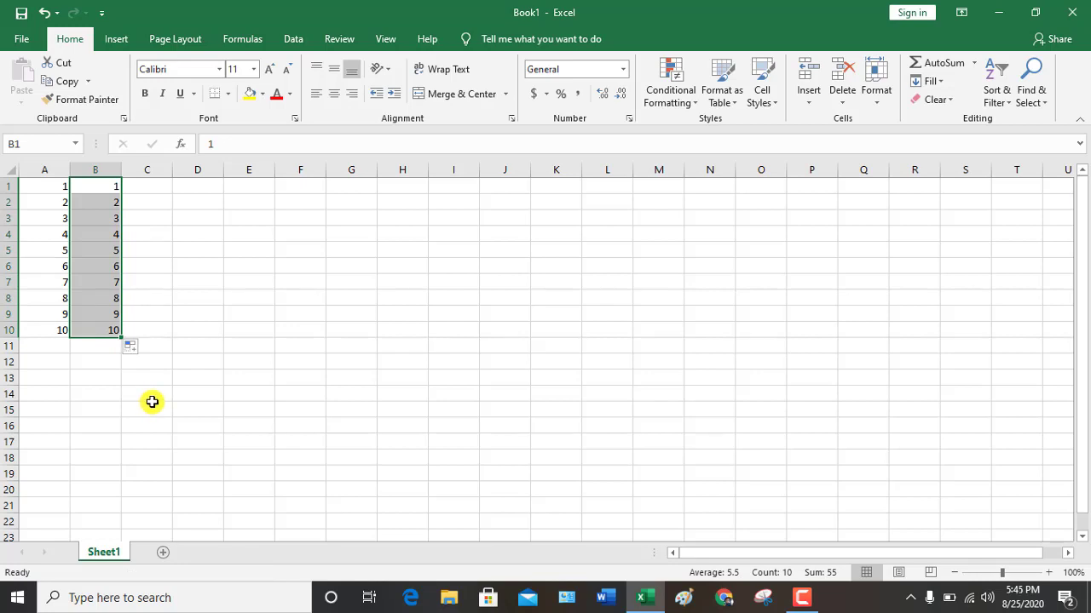
Step: Enter 1 and 2 in cells C1 and C2, and extend the series with AutoFill down to C128
{"action": "left_click", "coordinate": [156, 189]}
{"action": "type", "text": "1"}
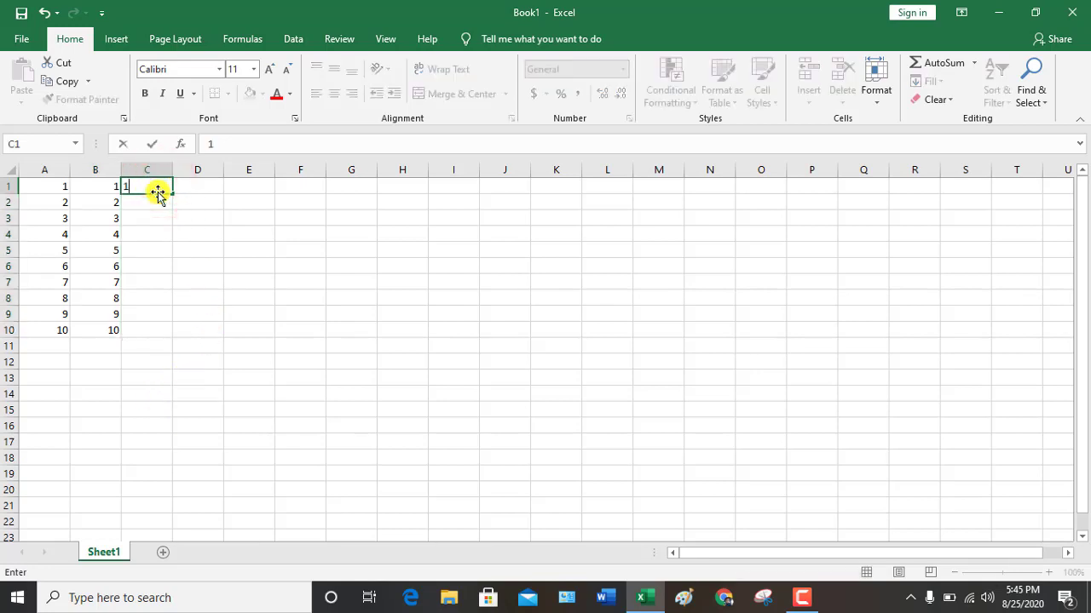
{"action": "key", "text": "Return"}
{"action": "type", "text": "2"}
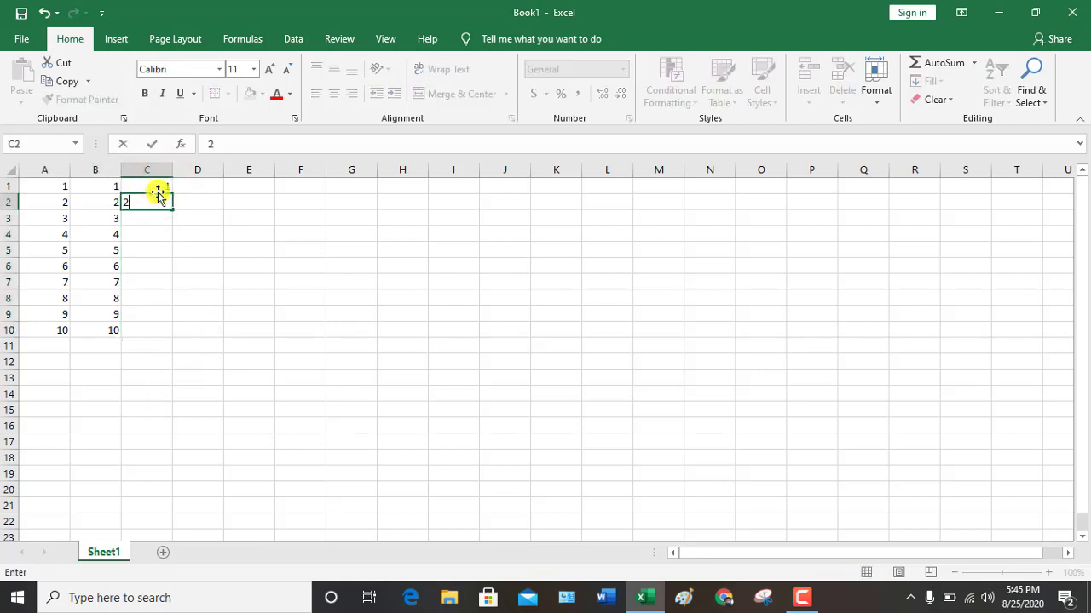
{"action": "key", "text": "Return"}
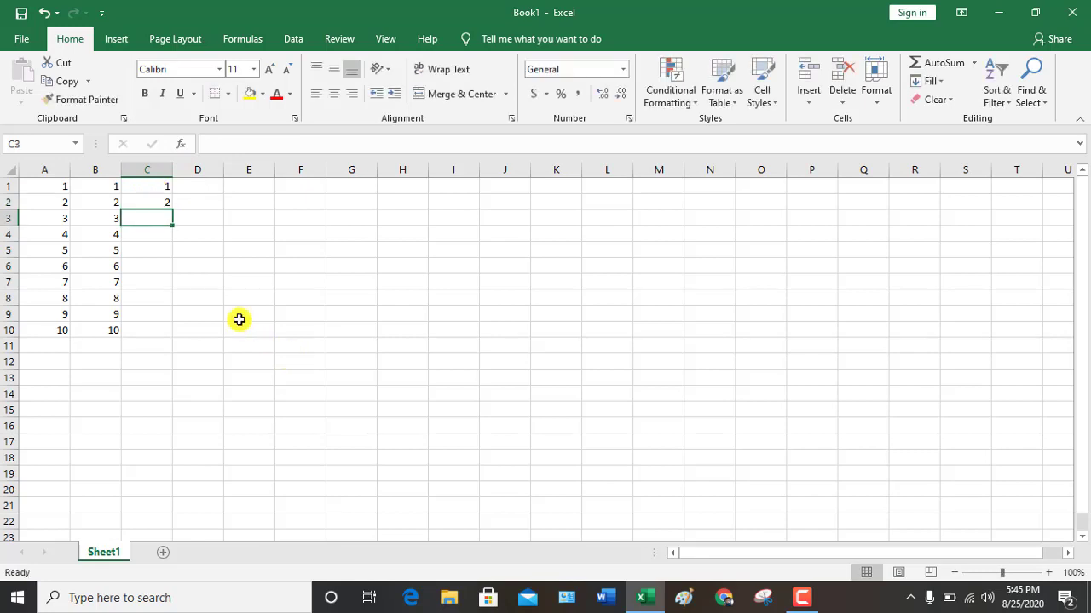
{"action": "left_click_drag", "start_coordinate": [151, 187], "coordinate": [151, 196]}
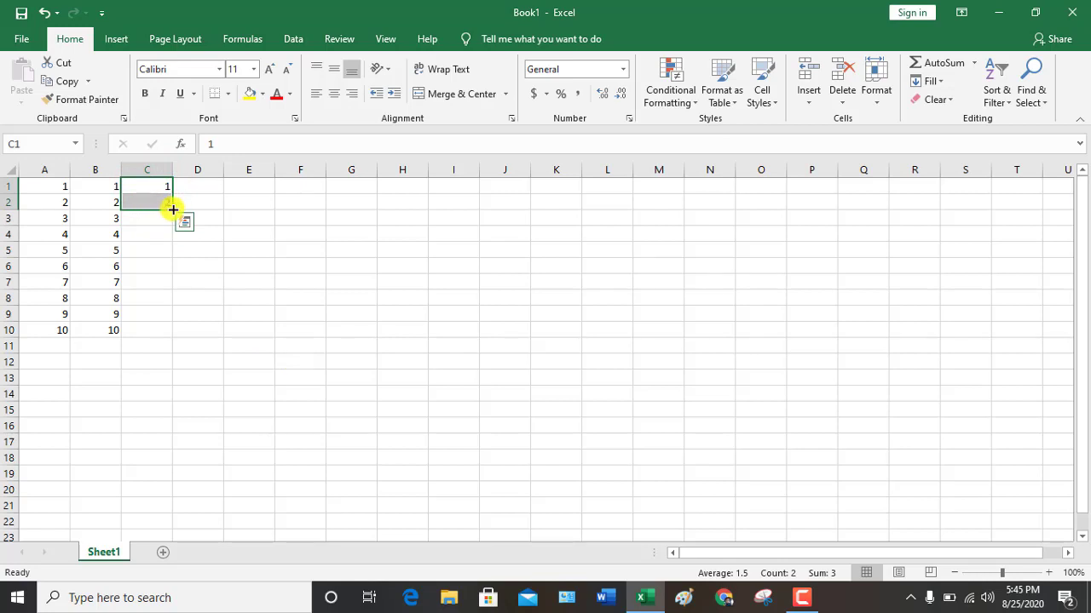
{"action": "left_click_drag", "start_coordinate": [173, 209], "coordinate": [159, 529]}
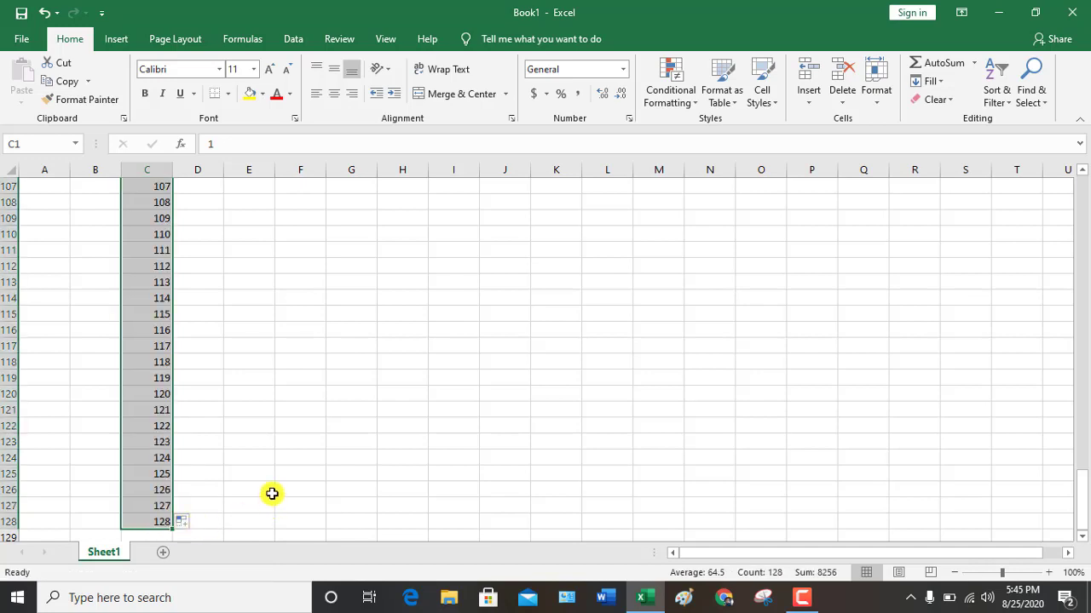
Step: Enter 2 and 4 in cells D1 and D2, and extend the even-number series with AutoFill down to D128
{"action": "scroll", "coordinate": [270, 477], "scroll_direction": "up", "scroll_amount": 20}
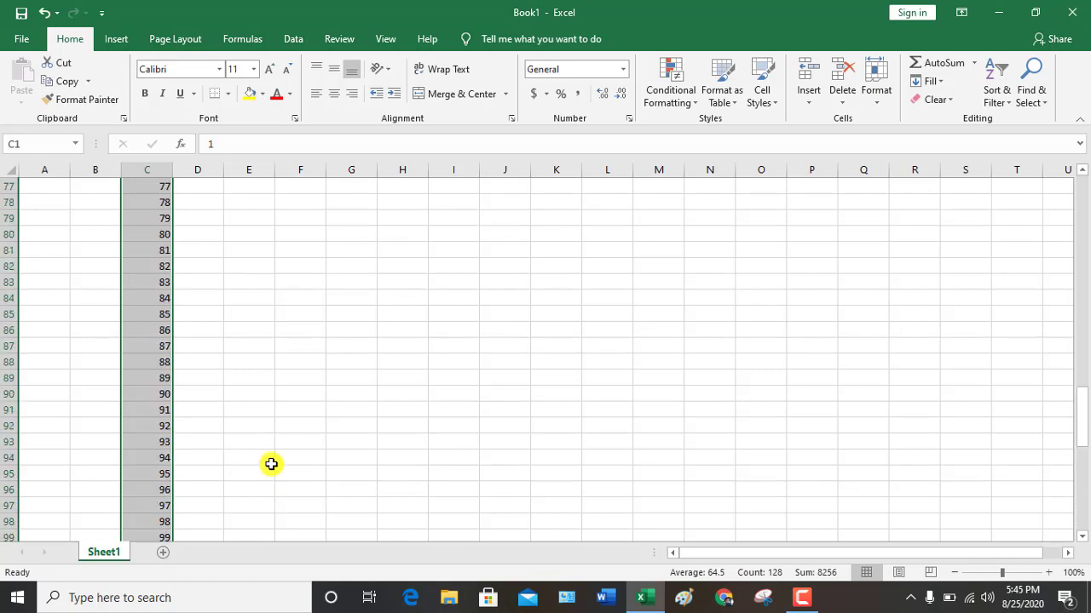
{"action": "scroll", "coordinate": [270, 447], "scroll_direction": "up", "scroll_amount": 13}
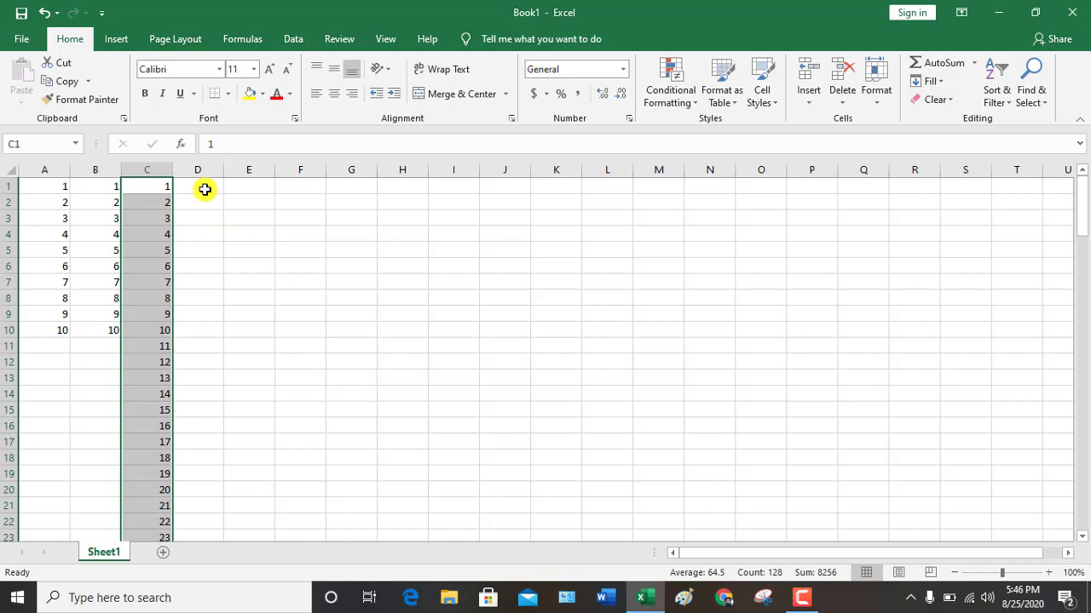
{"action": "left_click", "coordinate": [205, 189]}
{"action": "type", "text": "2"}
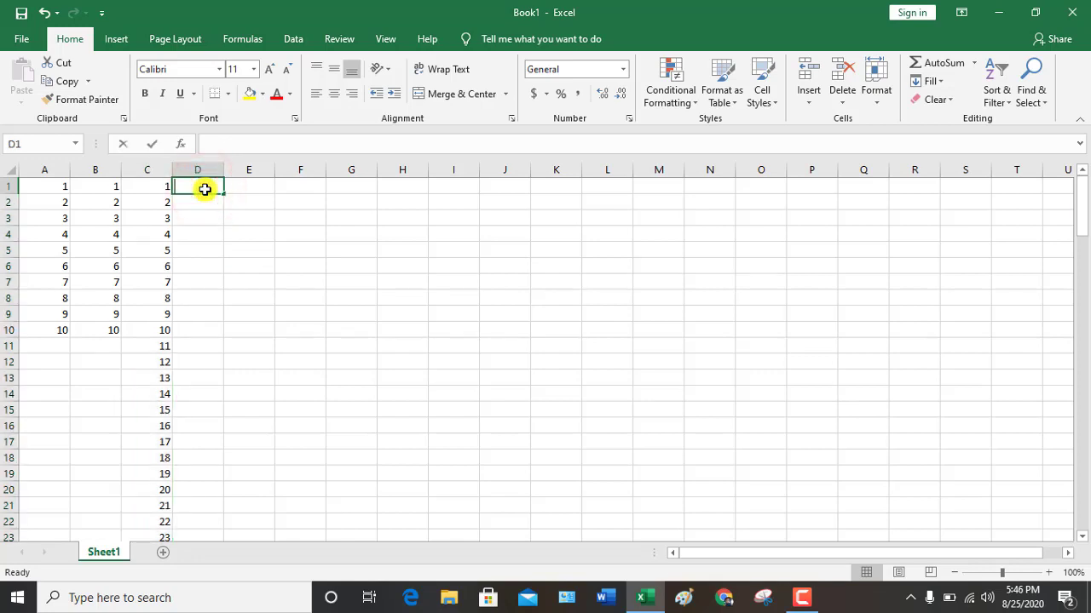
{"action": "key", "text": "Return"}
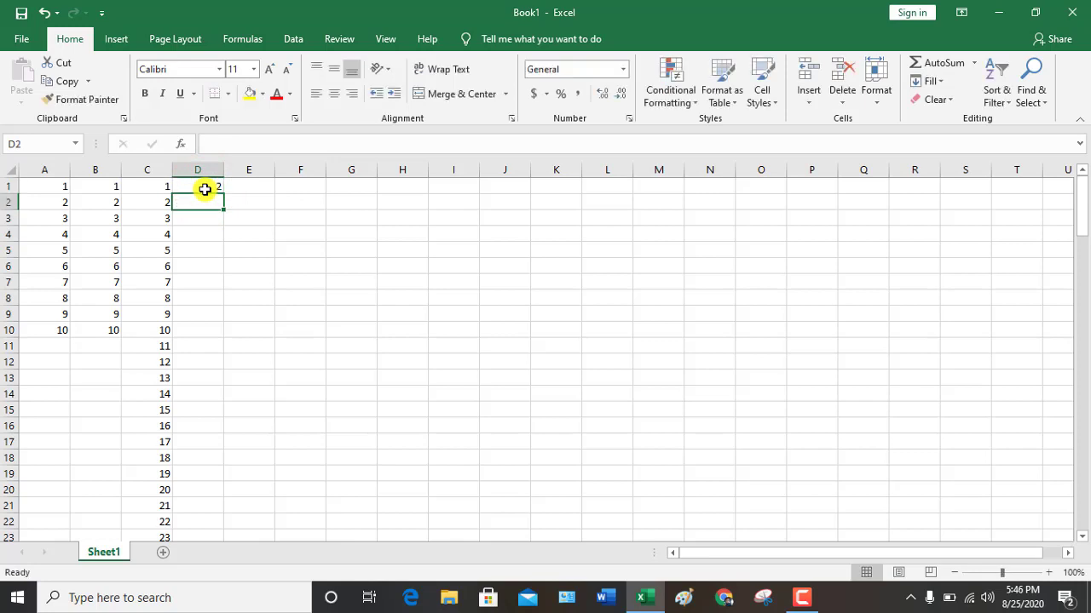
{"action": "type", "text": "4"}
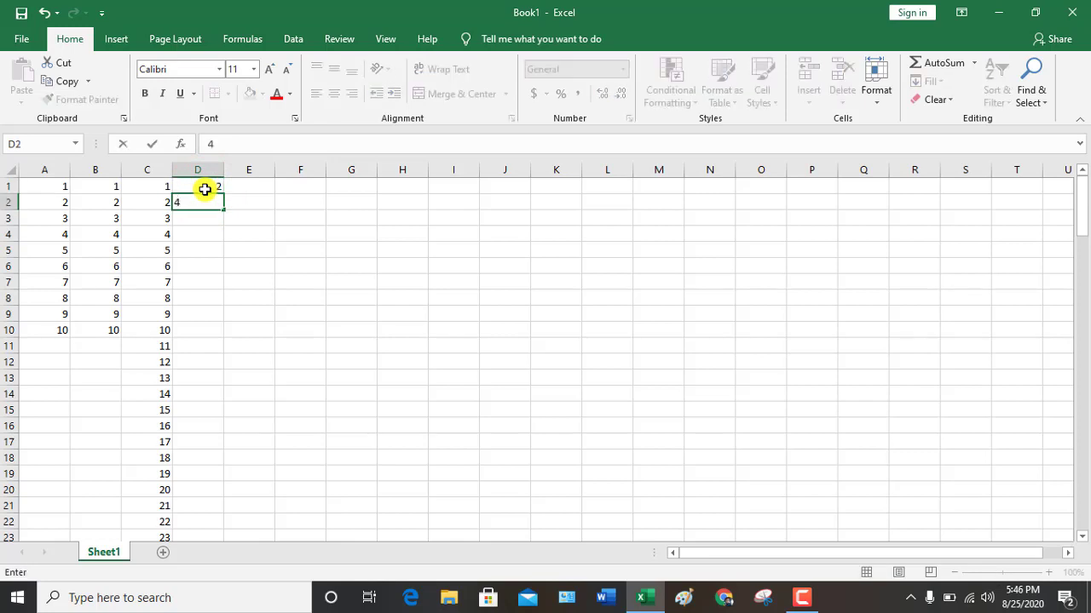
{"action": "key", "text": "Return"}
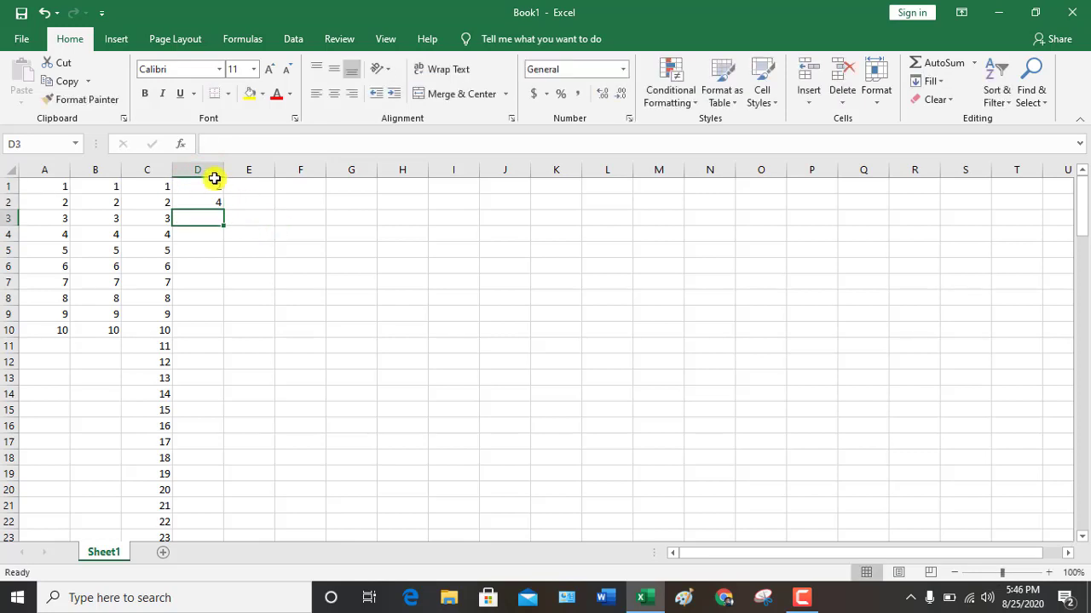
{"action": "left_click_drag", "start_coordinate": [208, 187], "coordinate": [214, 213]}
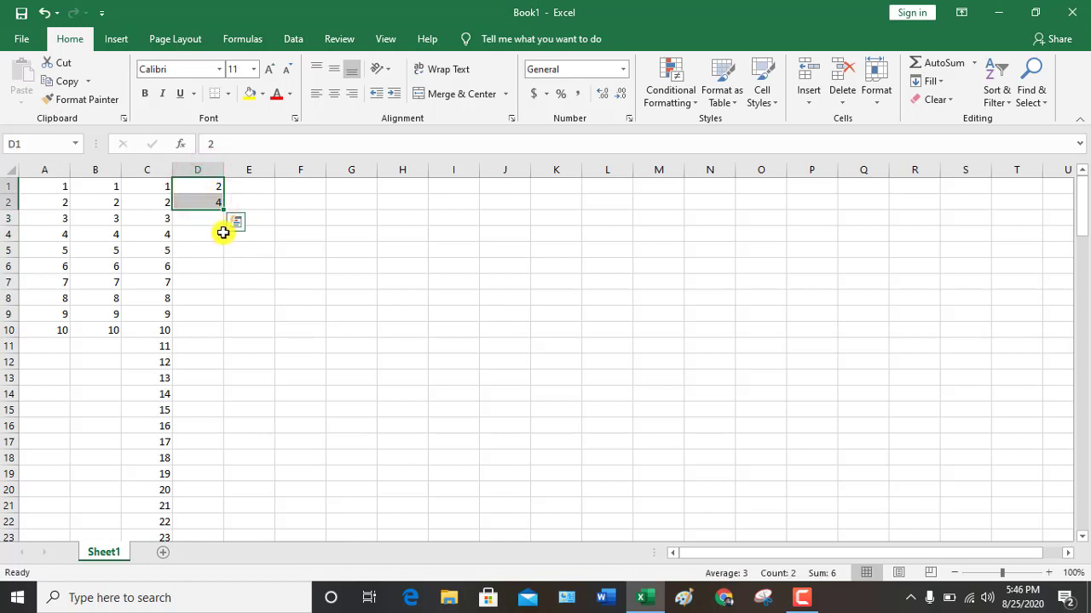
{"action": "left_click_drag", "start_coordinate": [223, 212], "coordinate": [222, 211]}
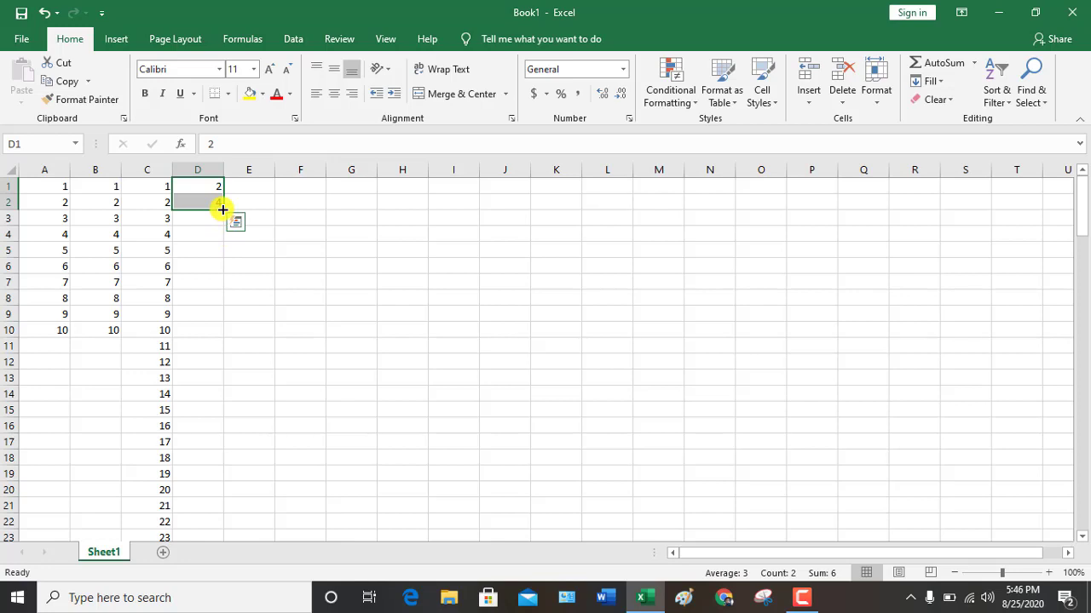
{"action": "mouse_move", "coordinate": [223, 209]}
{"action": "left_mouse_down"}
{"action": "mouse_move", "coordinate": [213, 564]}
{"action": "mouse_move", "coordinate": [210, 512]}
{"action": "left_mouse_up"}
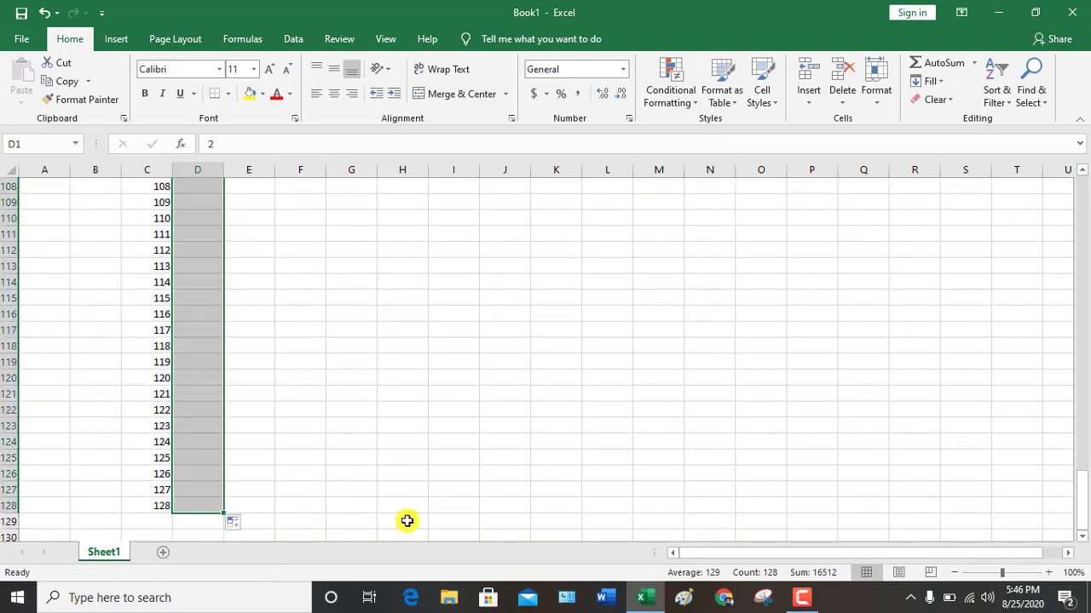
{"action": "scroll", "coordinate": [346, 421], "scroll_direction": "up", "scroll_amount": 20}
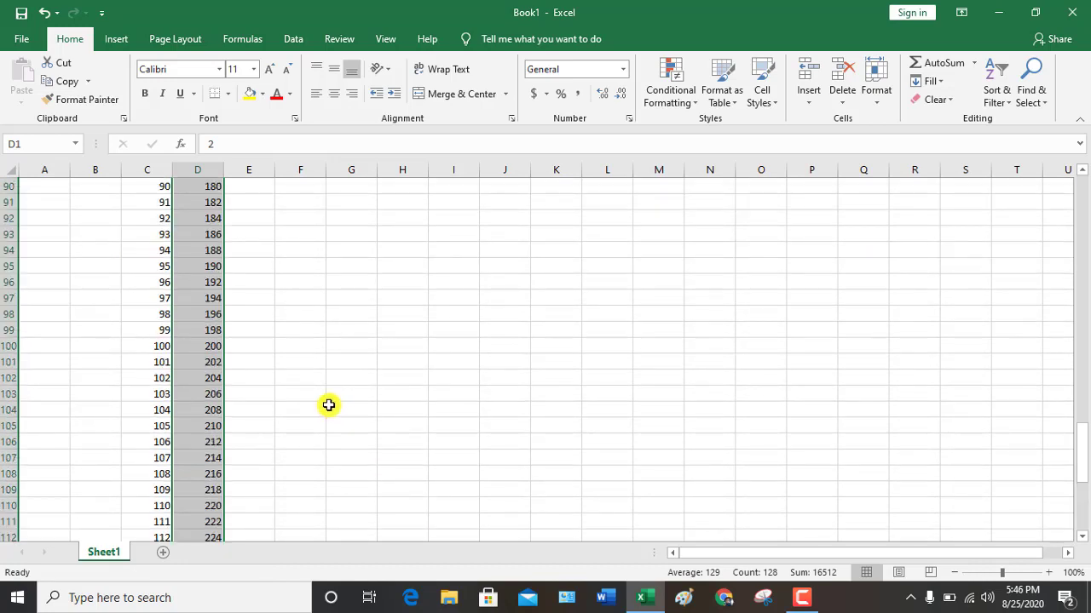
{"action": "scroll", "coordinate": [211, 314], "scroll_direction": "up", "scroll_amount": 11}
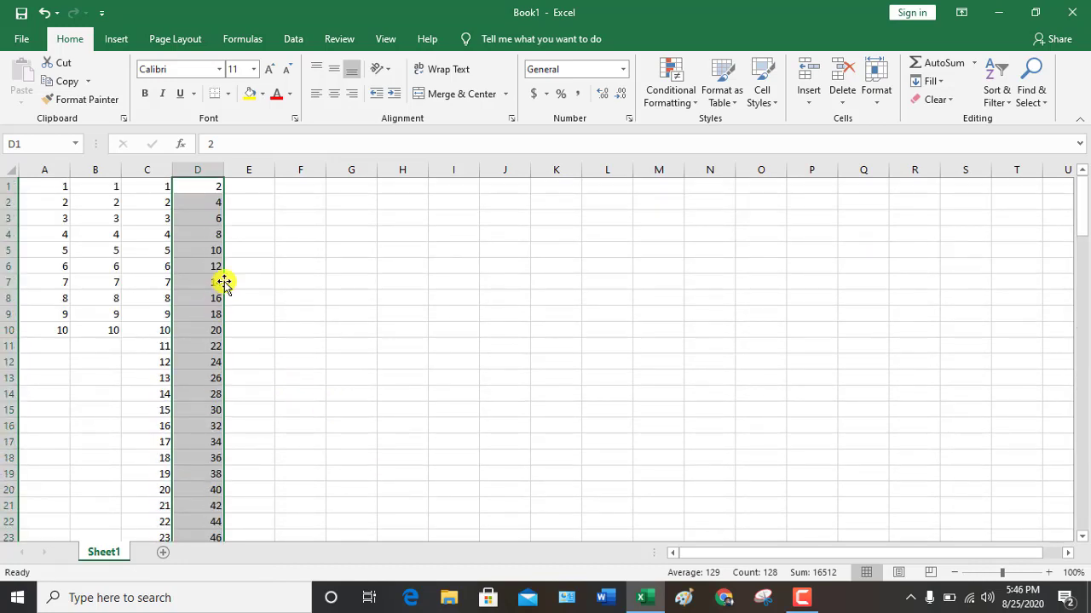
Step: Check the even-number series in column D cell by cell from D1 to D6
{"action": "left_click", "coordinate": [213, 184]}
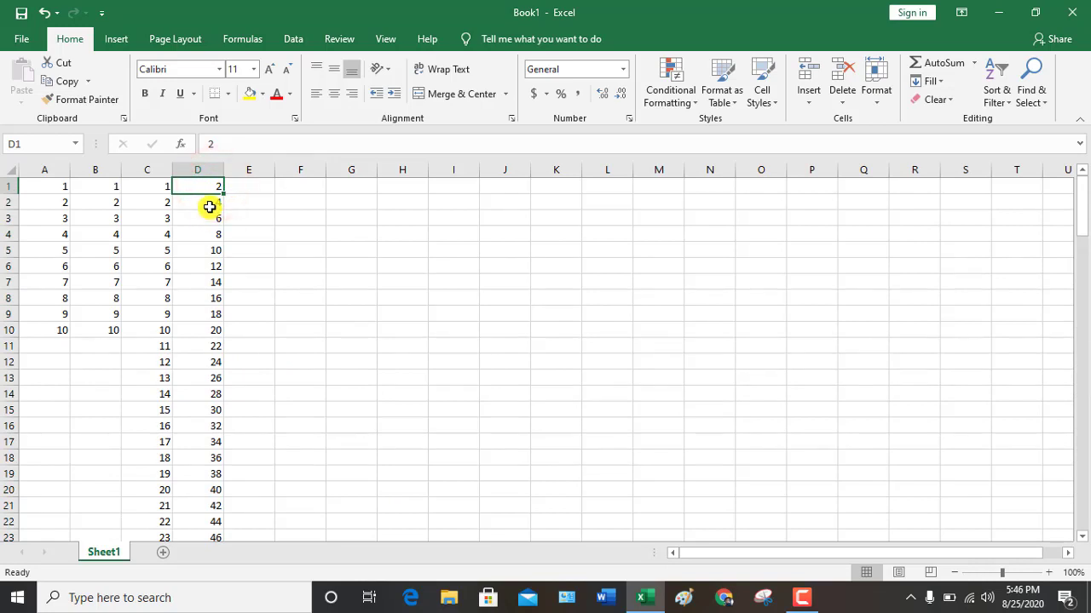
{"action": "left_click", "coordinate": [209, 207]}
{"action": "left_click", "coordinate": [208, 220]}
{"action": "left_click", "coordinate": [210, 234]}
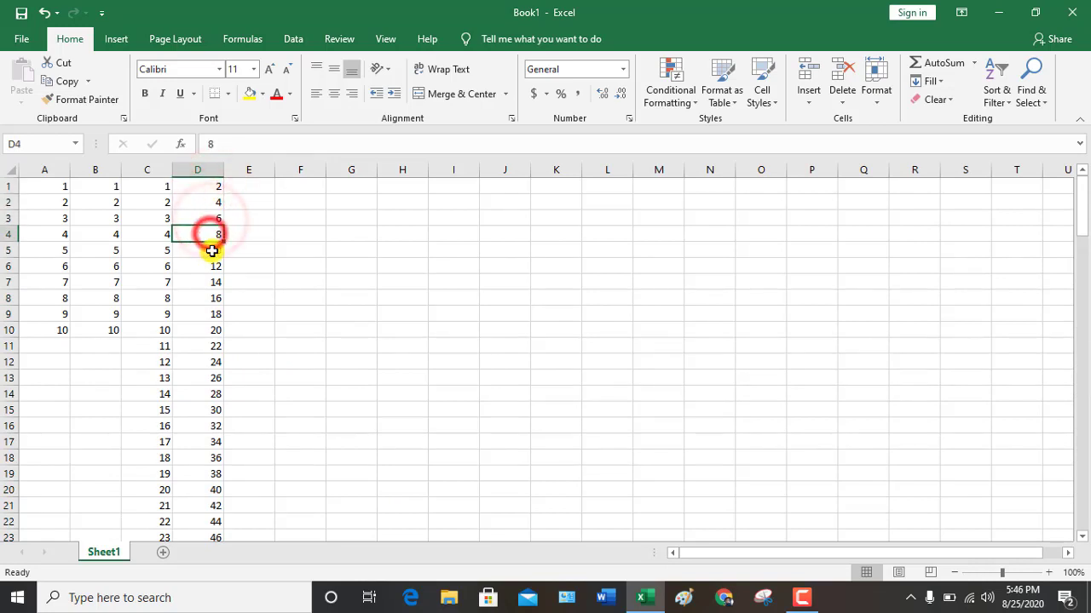
{"action": "left_click", "coordinate": [210, 251]}
{"action": "left_click", "coordinate": [211, 267]}
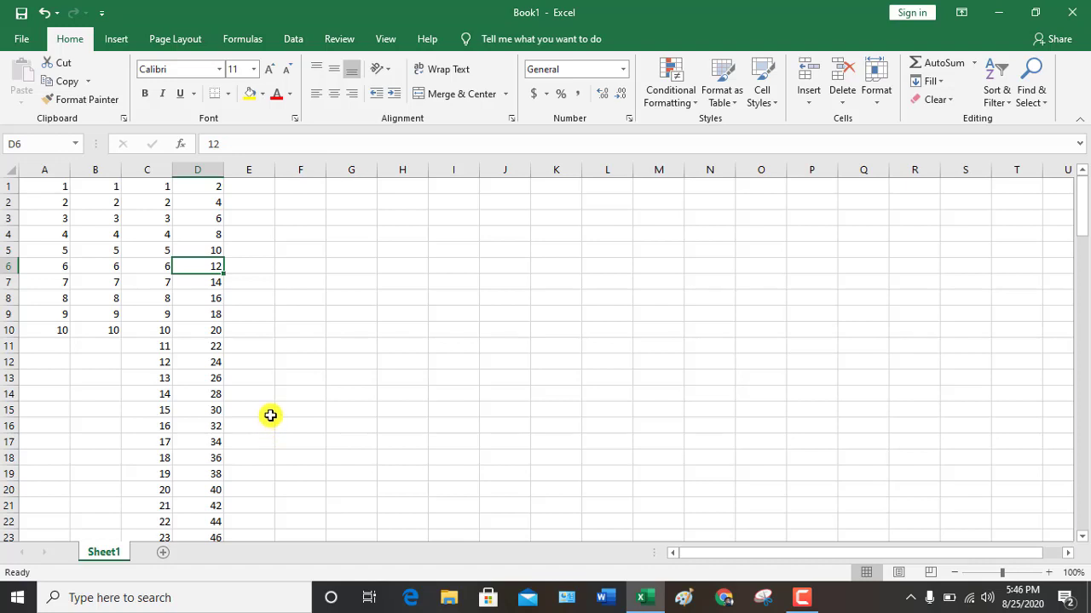
Step: Enter 3 and 6 in cells E1 and E2, and extend the series with AutoFill down to E128
{"action": "left_click", "coordinate": [253, 187]}
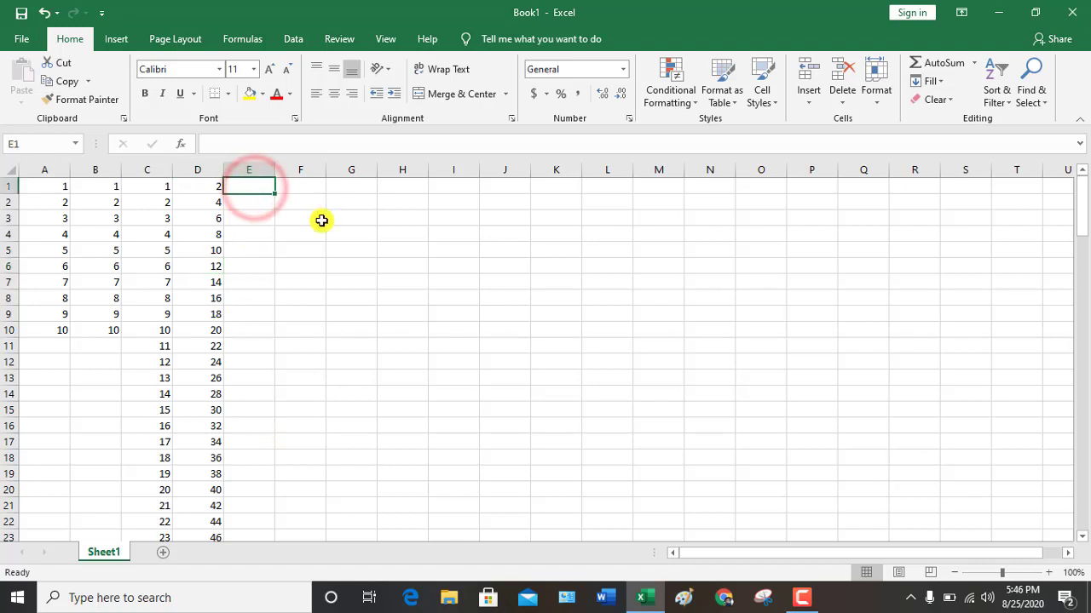
{"action": "type", "text": "3"}
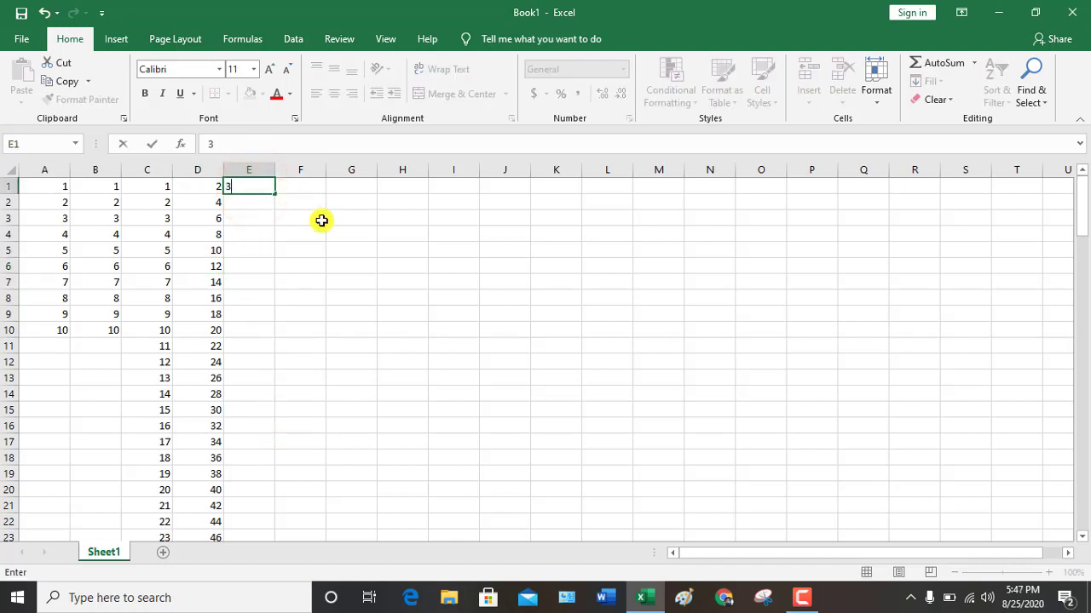
{"action": "key", "text": "Return"}
{"action": "type", "text": "6"}
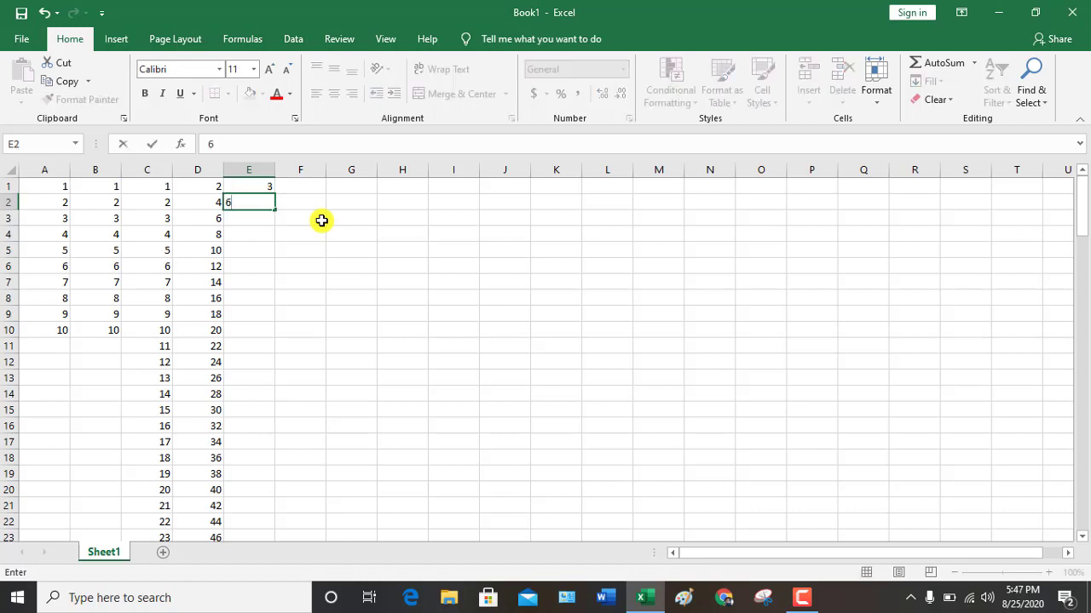
{"action": "key", "text": "Return"}
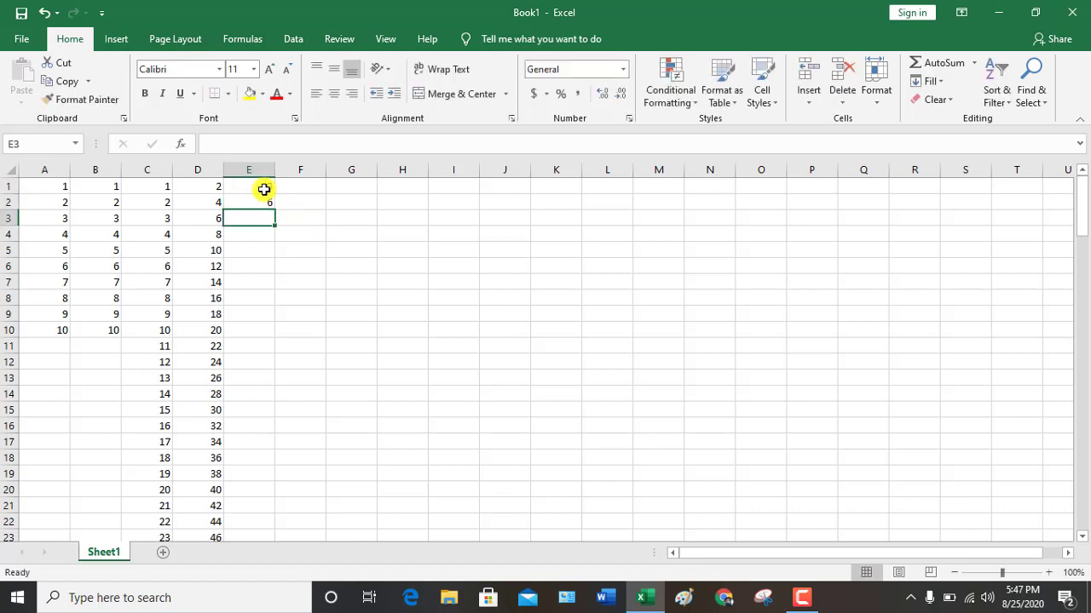
{"action": "left_click_drag", "start_coordinate": [262, 188], "coordinate": [261, 203]}
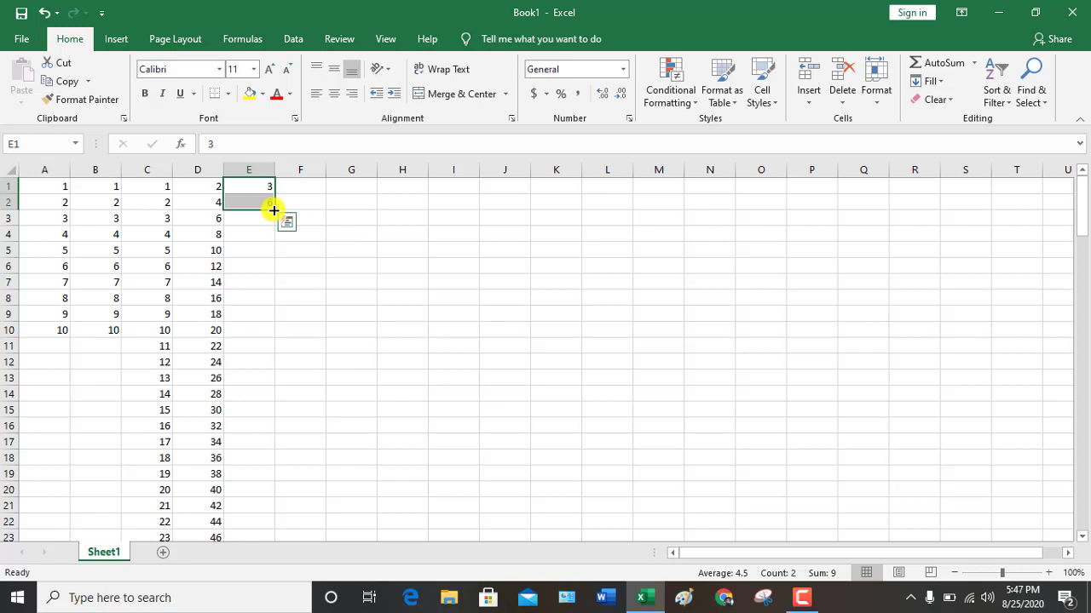
{"action": "left_click_drag", "start_coordinate": [274, 210], "coordinate": [266, 507]}
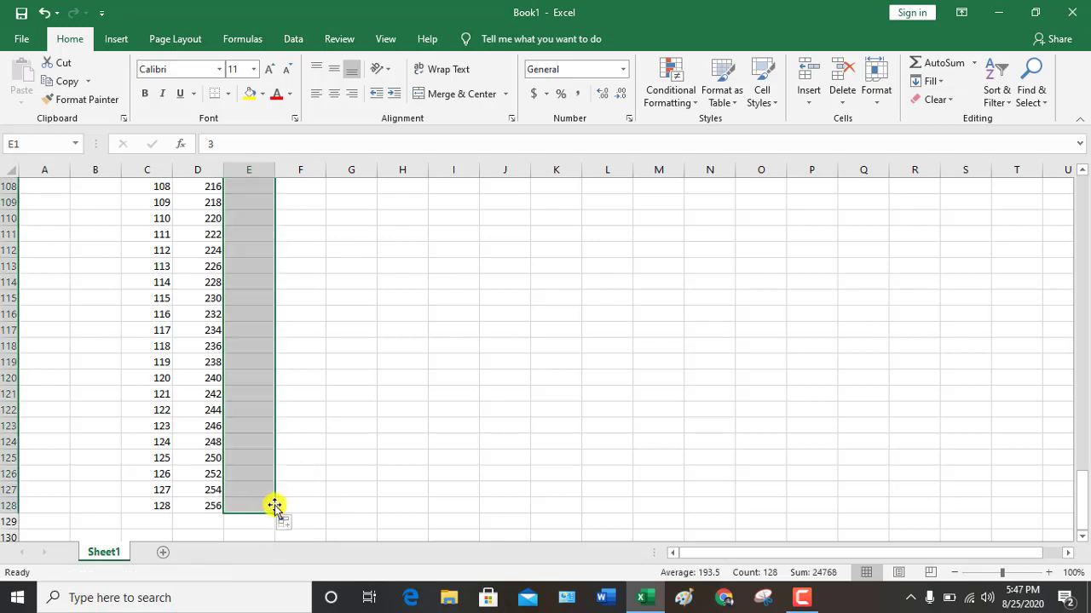
{"action": "scroll", "coordinate": [352, 453], "scroll_direction": "up", "scroll_amount": 20}
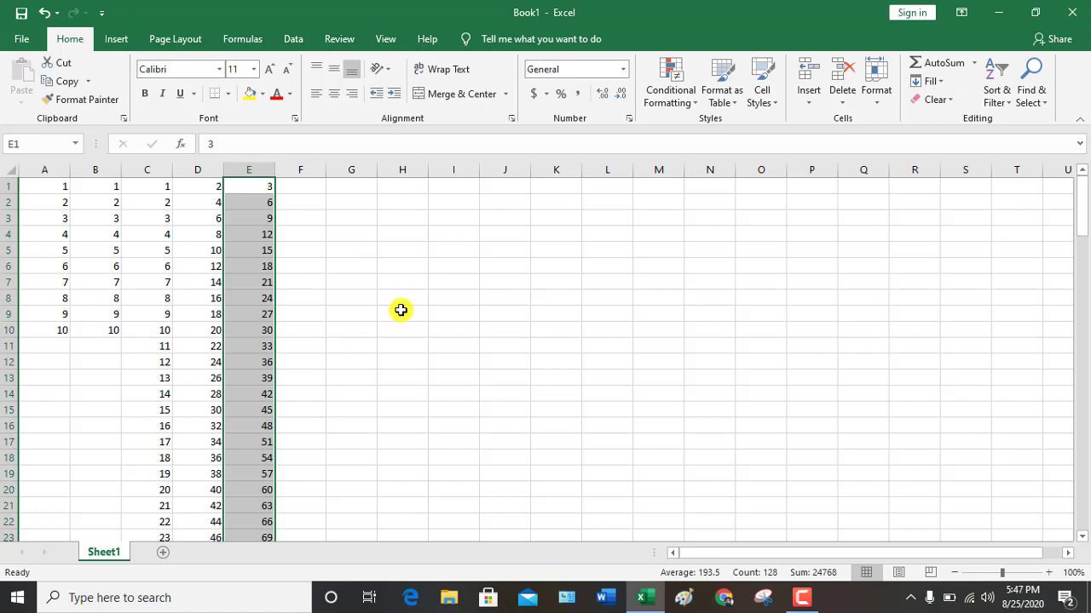
Step: Enter 15 and 30 in cells G1 and G2, and extend the series with AutoFill down to G128
{"action": "left_click", "coordinate": [347, 186]}
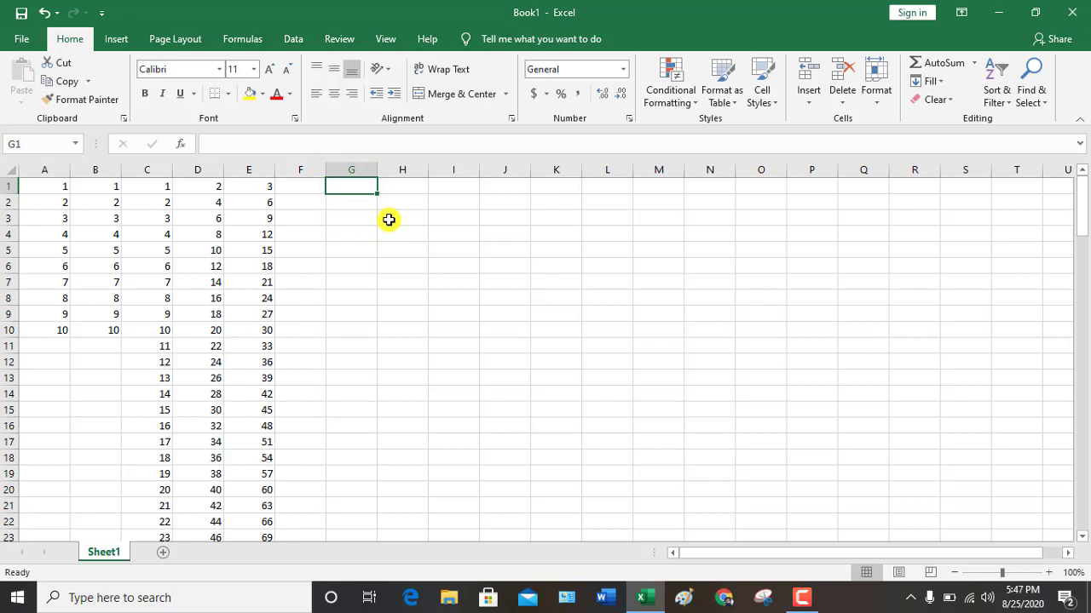
{"action": "type", "text": "15"}
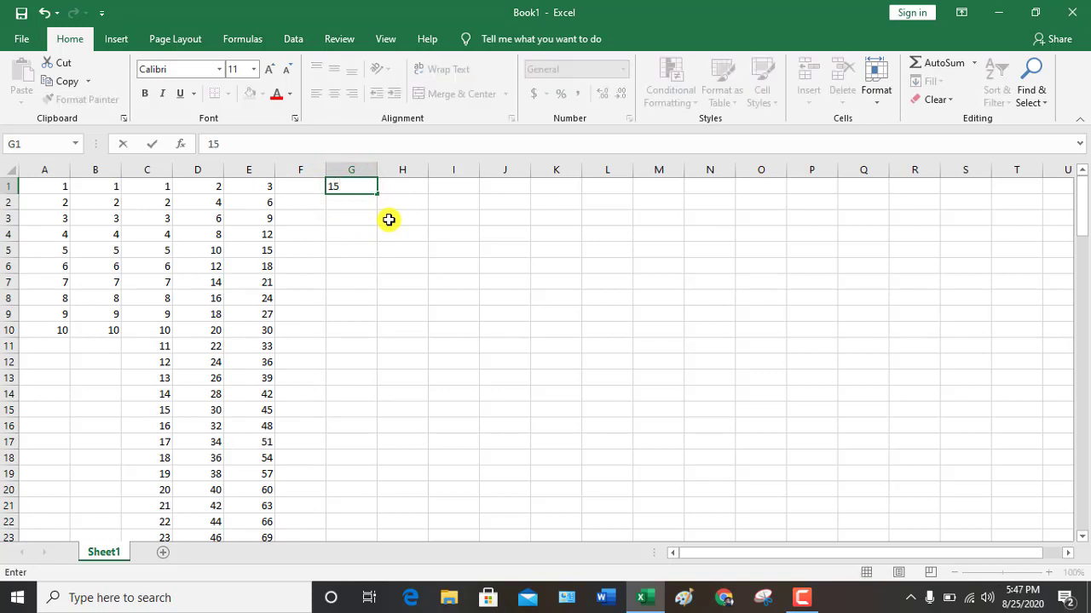
{"action": "key", "text": "Return"}
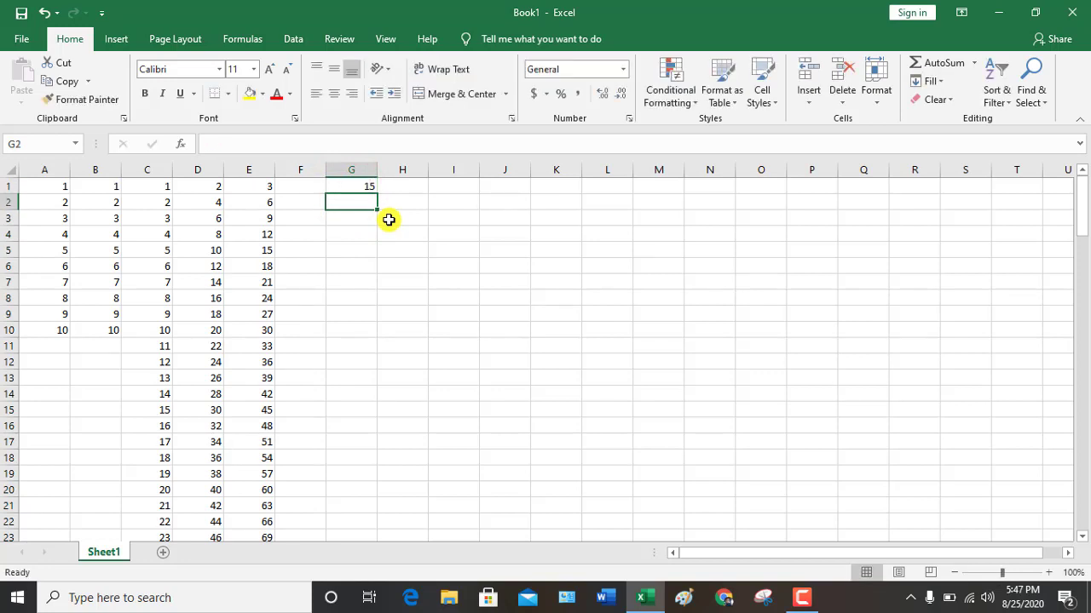
{"action": "type", "text": "30"}
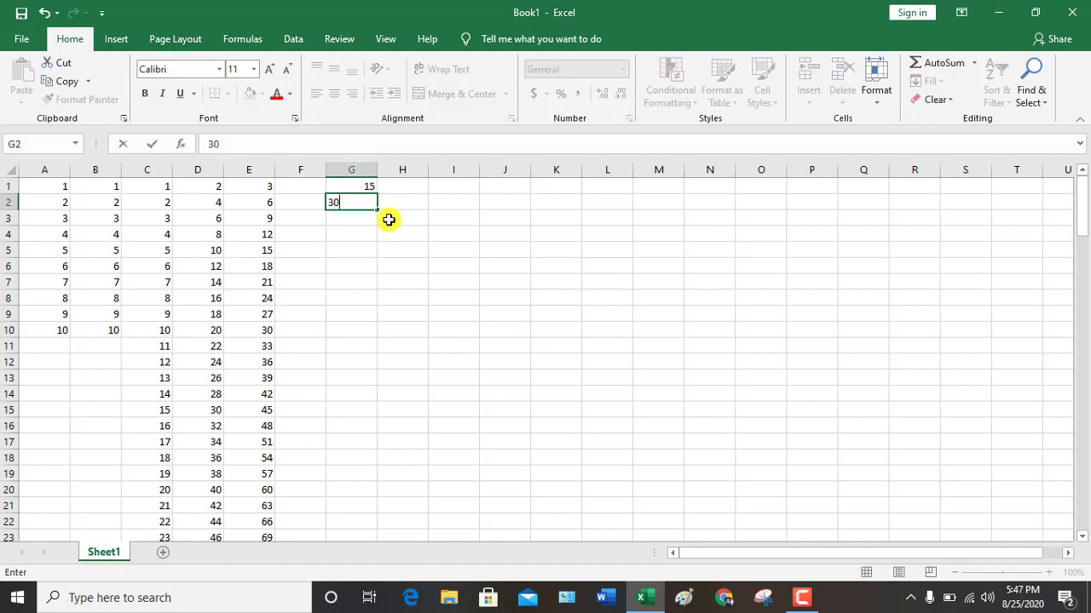
{"action": "key", "text": "Return"}
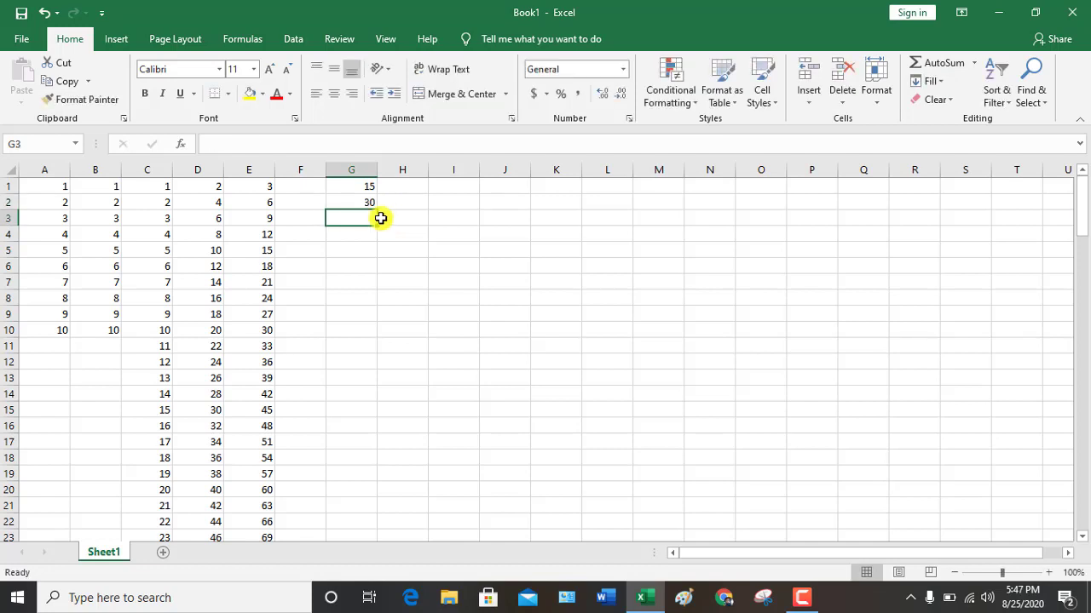
{"action": "left_click_drag", "start_coordinate": [365, 187], "coordinate": [362, 203]}
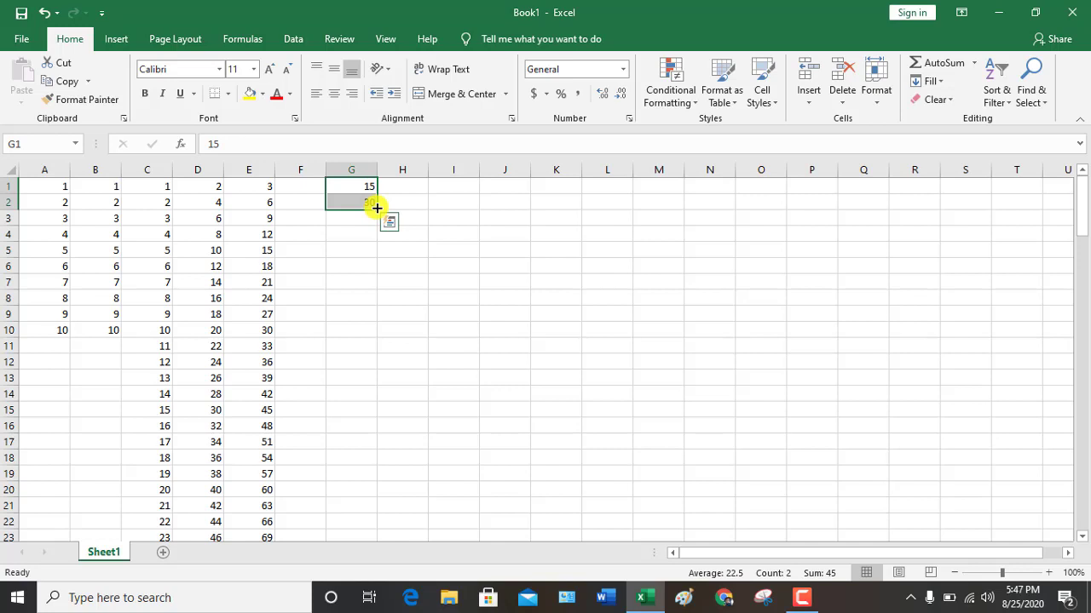
{"action": "left_click_drag", "start_coordinate": [377, 208], "coordinate": [380, 514]}
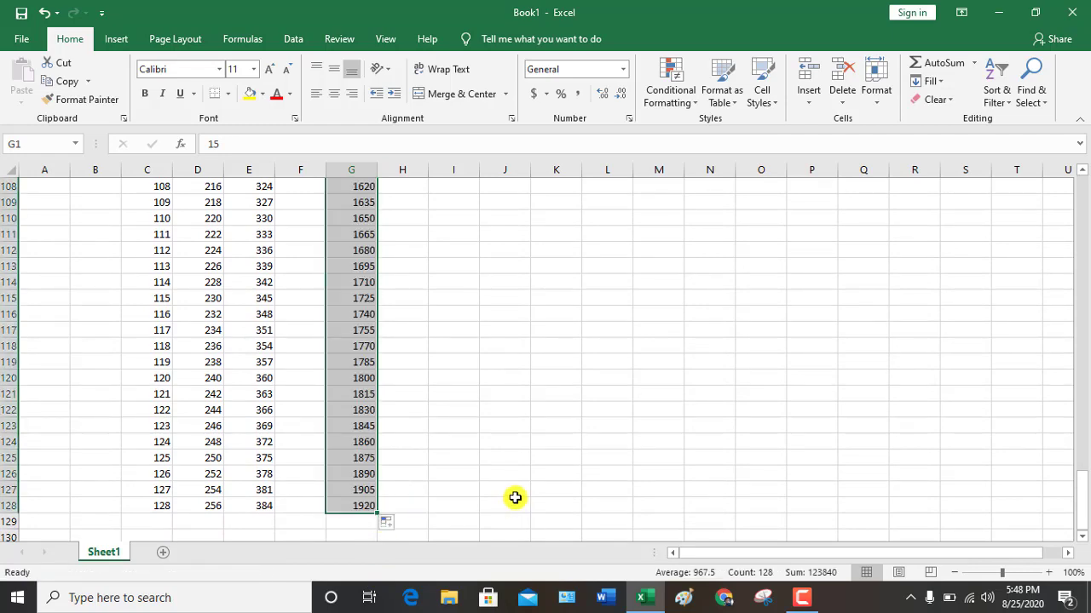
{"action": "scroll", "coordinate": [512, 497], "scroll_direction": "up", "scroll_amount": 20}
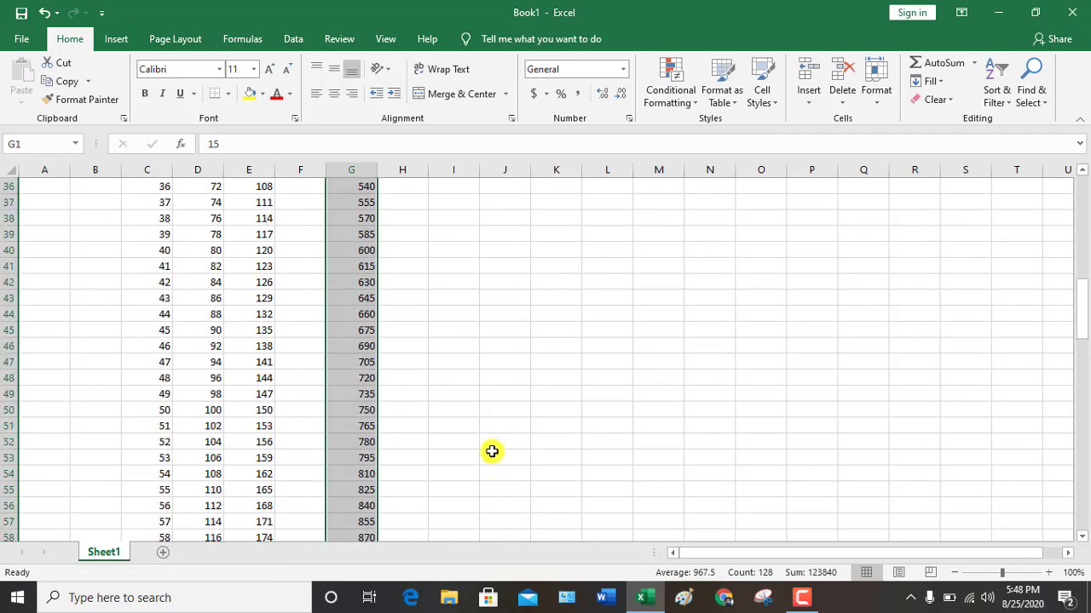
{"action": "scroll", "coordinate": [485, 444], "scroll_direction": "up", "scroll_amount": 5}
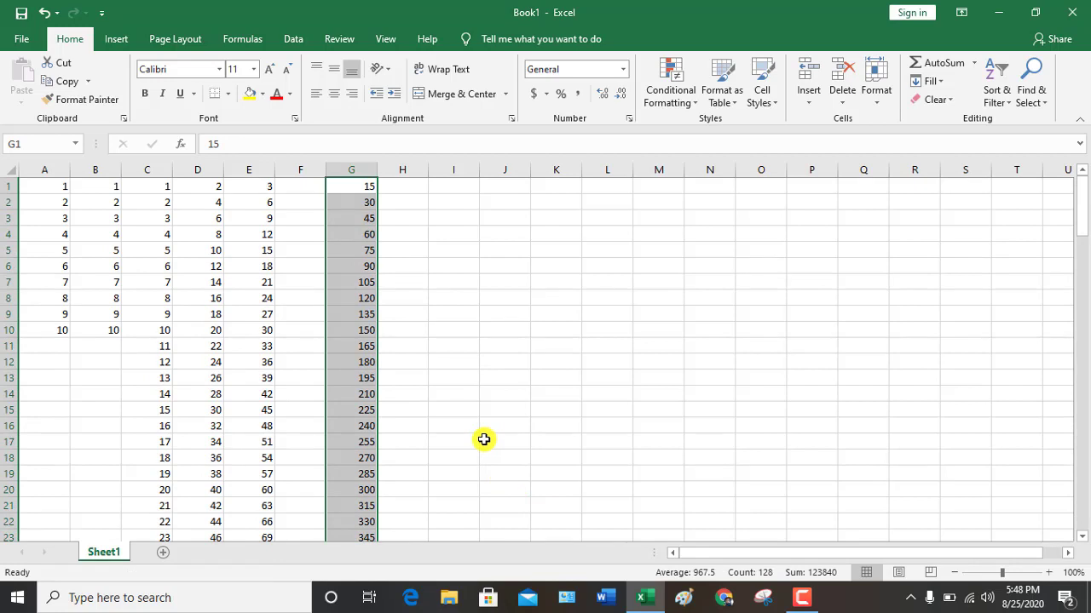
{"action": "left_click", "coordinate": [483, 437]}
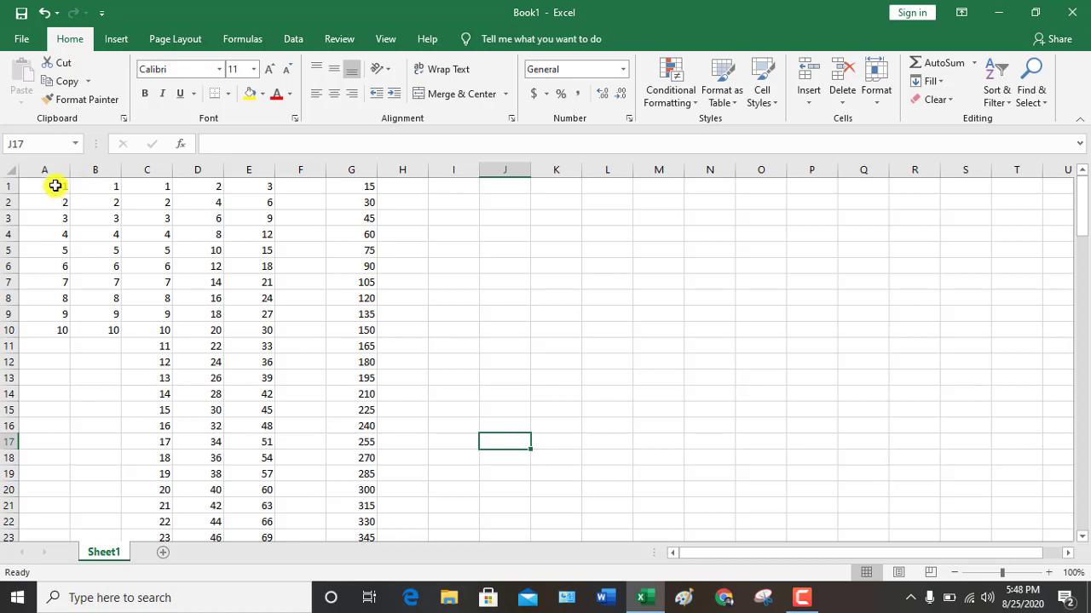
Step: Enter 1 and 2 in cells I1 and J1, and extend the series with AutoFill across row 1 to R1
{"action": "left_click", "coordinate": [452, 193]}
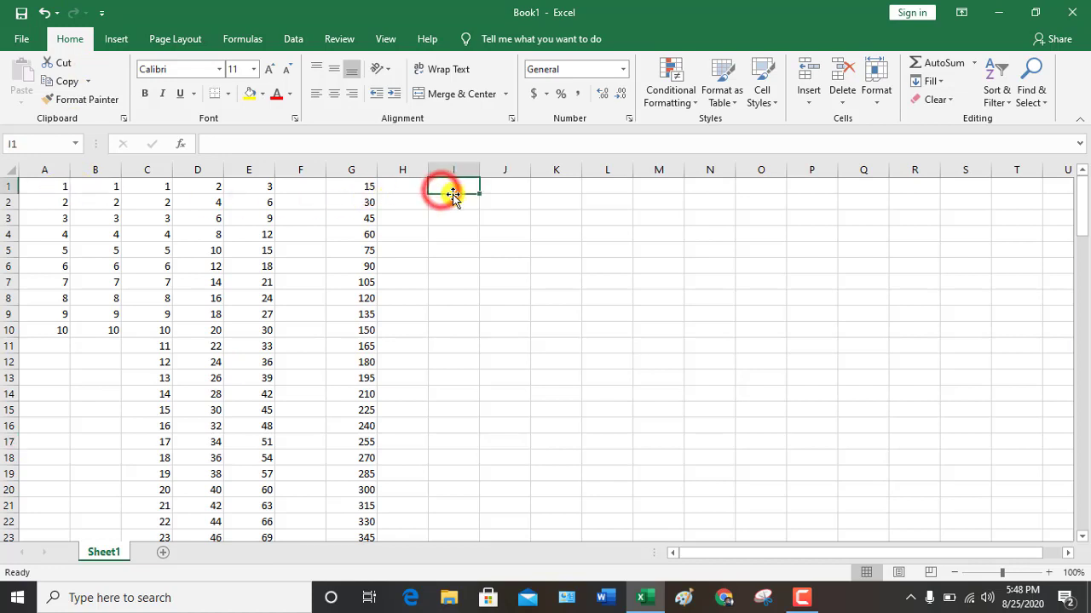
{"action": "type", "text": "1"}
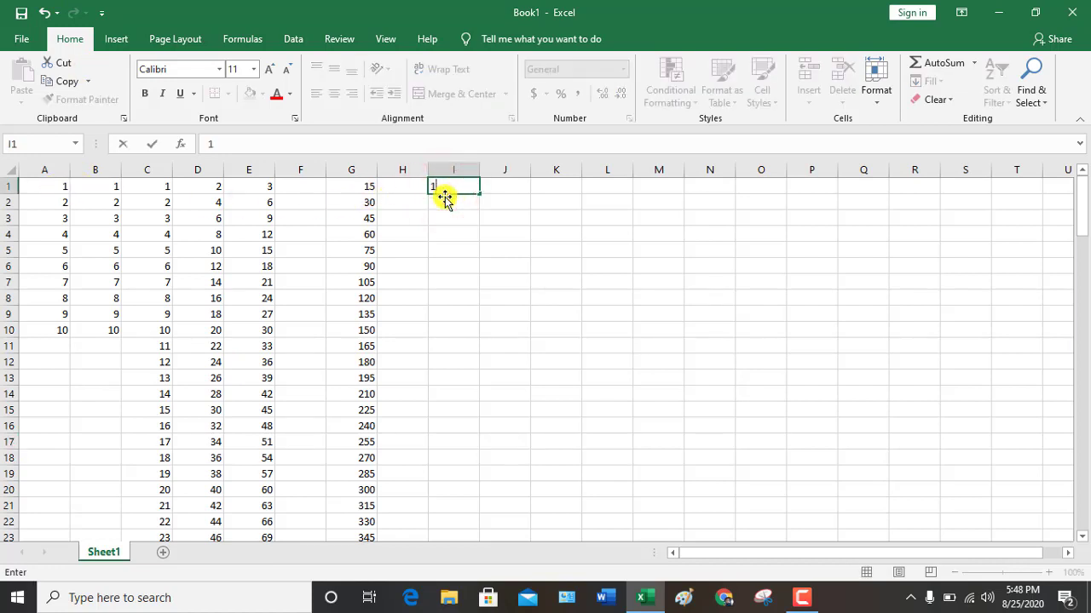
{"action": "key", "text": "Tab"}
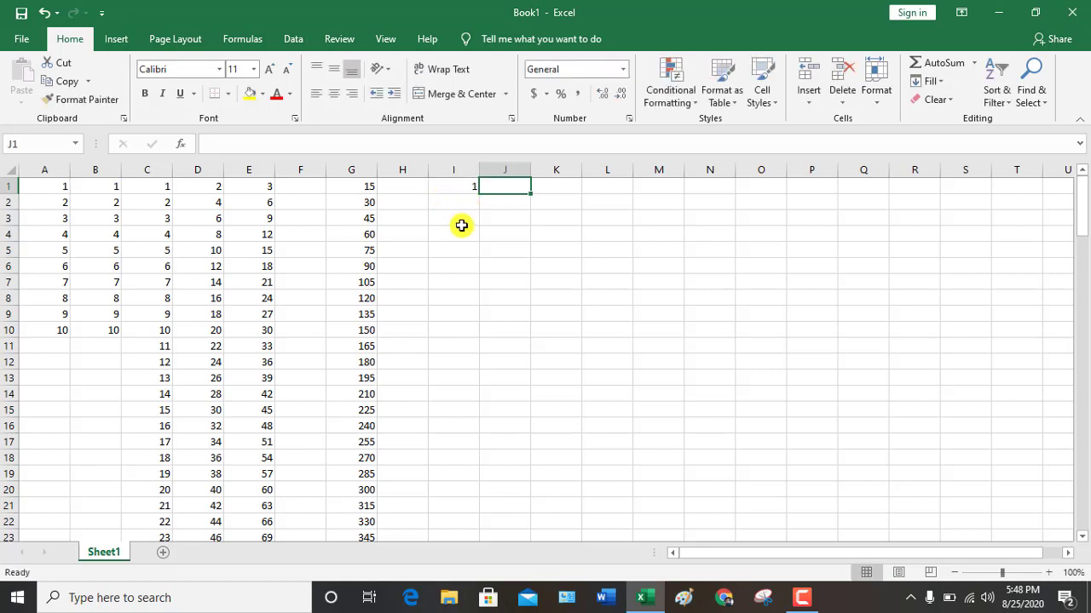
{"action": "type", "text": "2"}
{"action": "left_click", "coordinate": [496, 250]}
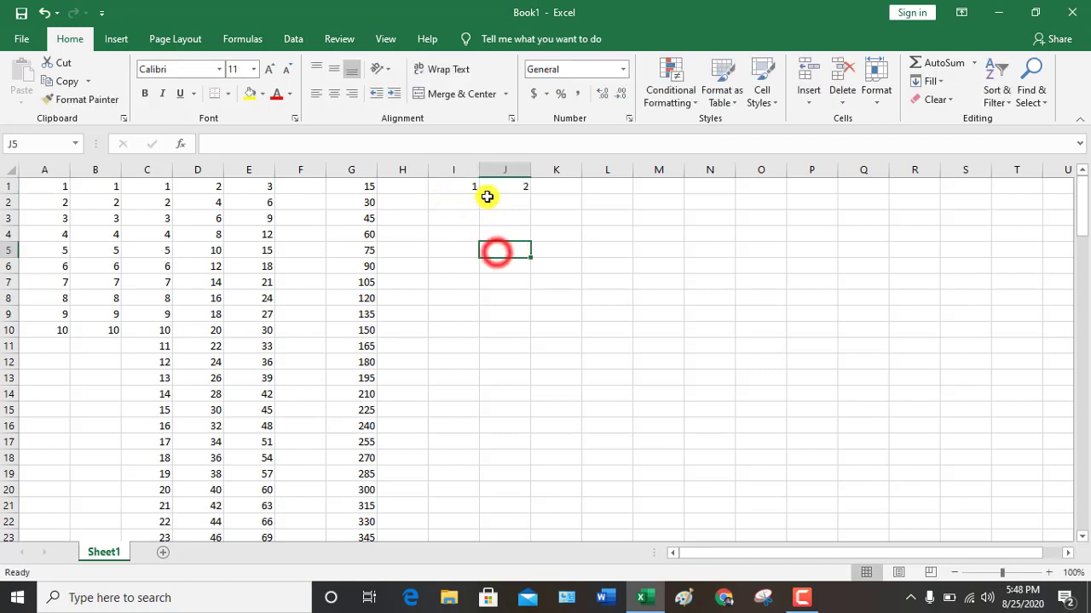
{"action": "left_click_drag", "start_coordinate": [462, 184], "coordinate": [511, 185]}
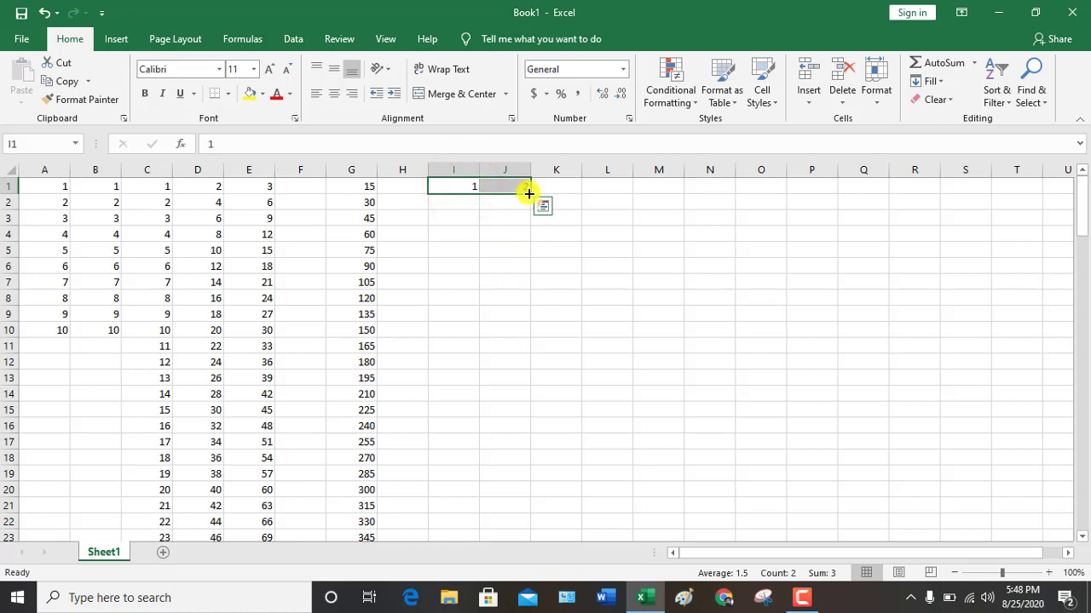
{"action": "left_click_drag", "start_coordinate": [529, 194], "coordinate": [929, 205]}
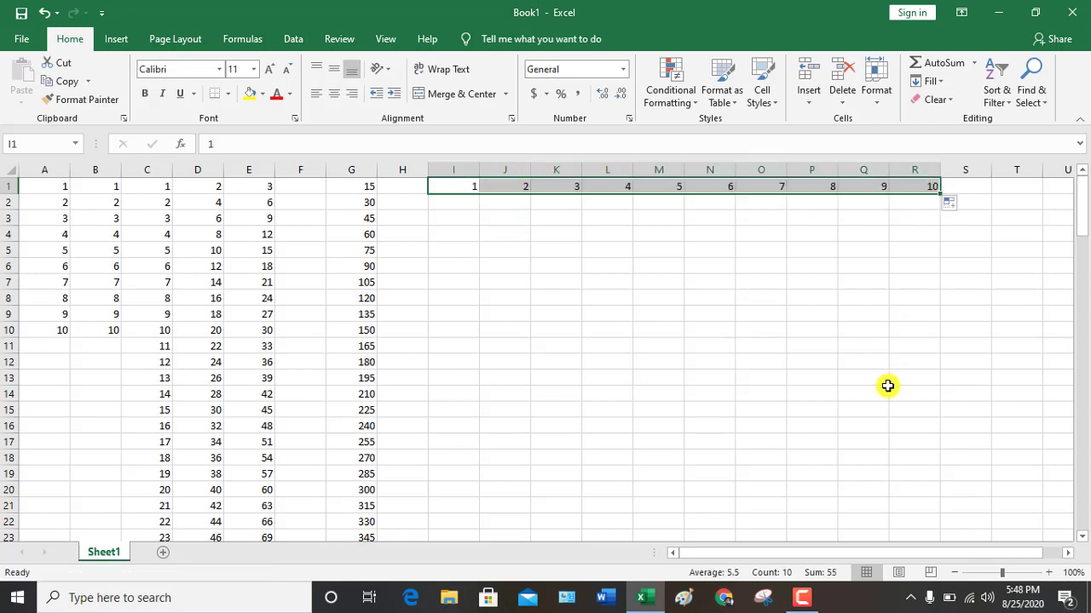
Step: Enter 2 and 4 in cells I2 and J2, and extend the even-number series with AutoFill across row 2 to R2
{"action": "left_click", "coordinate": [469, 203]}
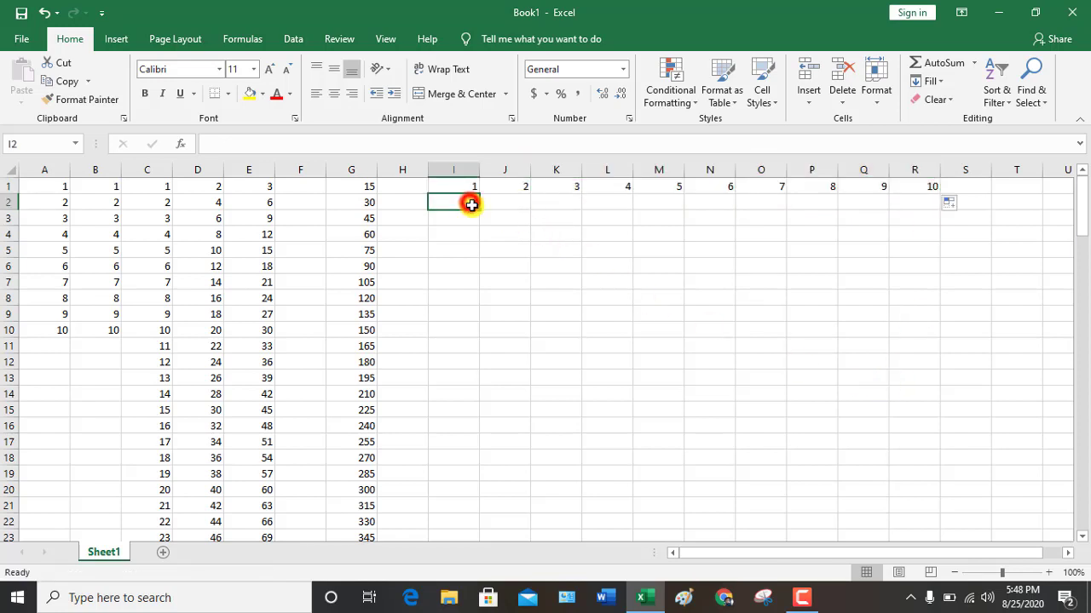
{"action": "type", "text": "2"}
{"action": "key", "text": "Tab"}
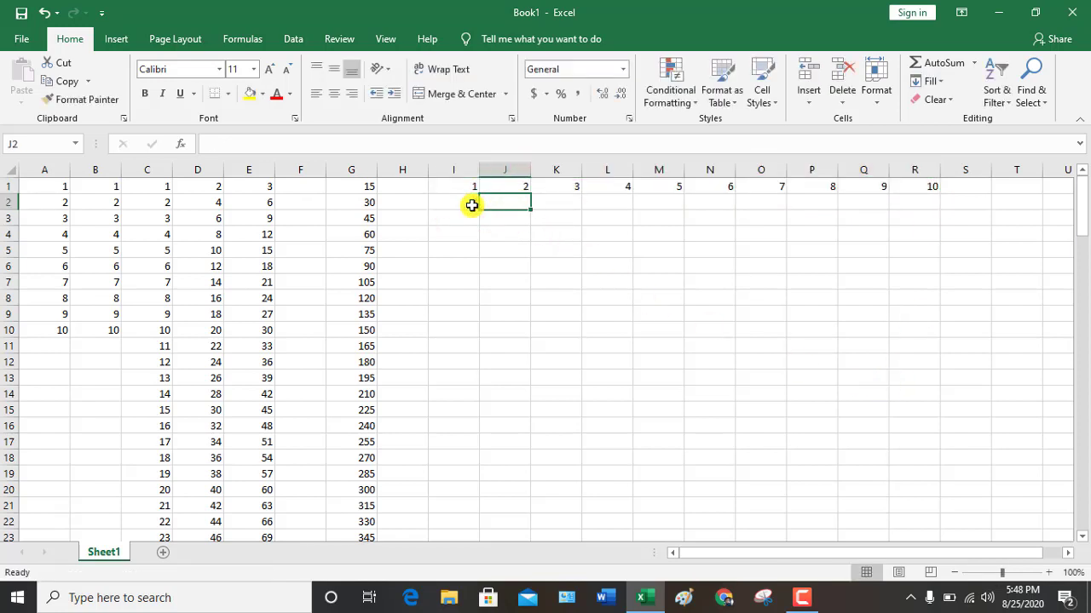
{"action": "type", "text": "4"}
{"action": "left_click", "coordinate": [503, 247]}
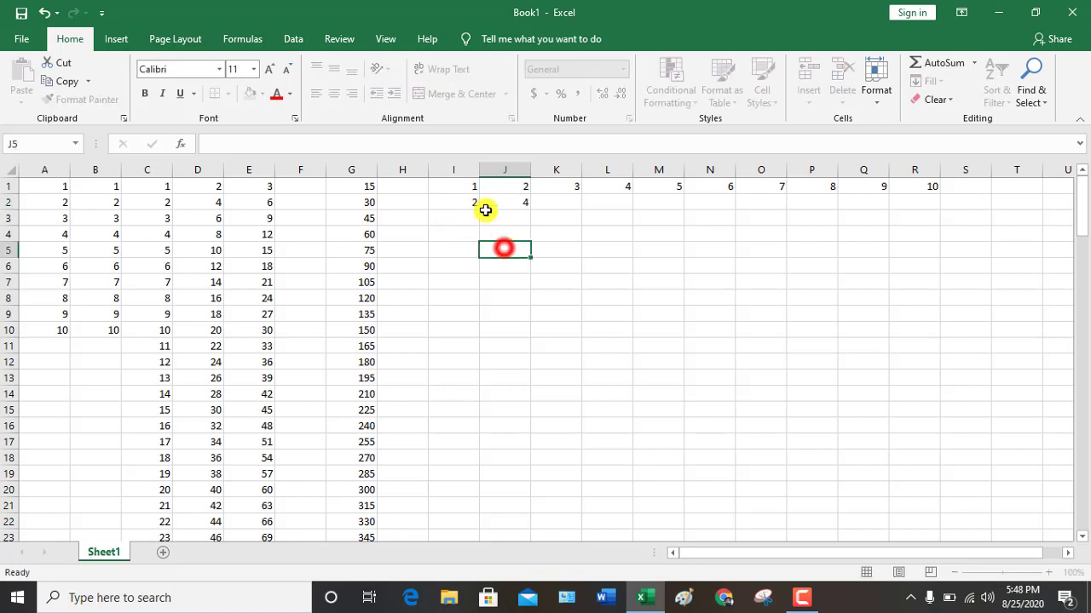
{"action": "left_click_drag", "start_coordinate": [455, 202], "coordinate": [932, 207]}
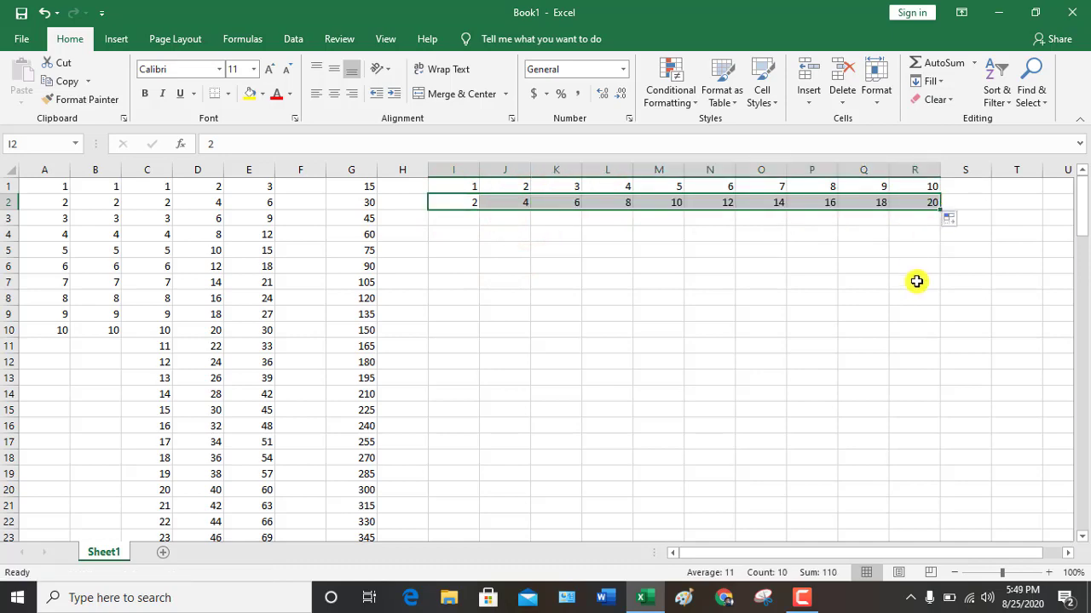